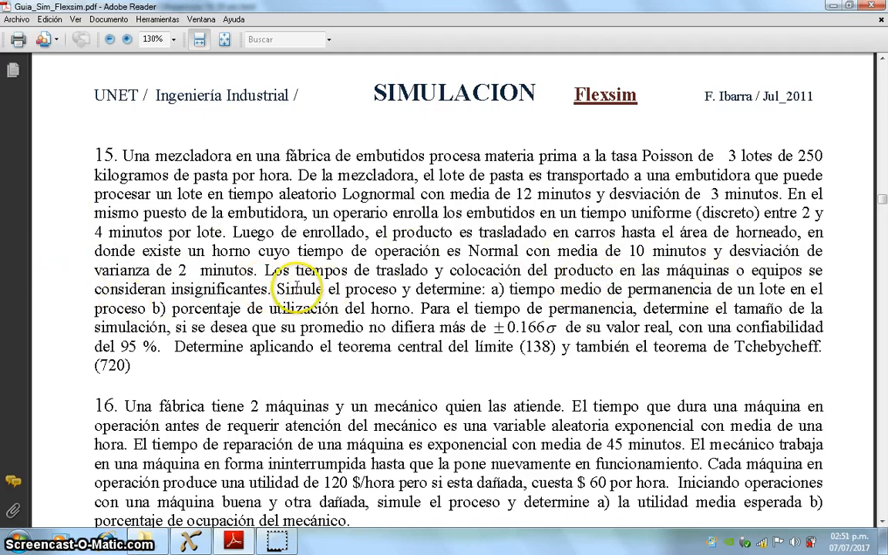
Step: Switch to Flexsim and review the arrival style and inter-arrival time distribution of the llegada source
{"action": "left_click", "coordinate": [193, 542]}
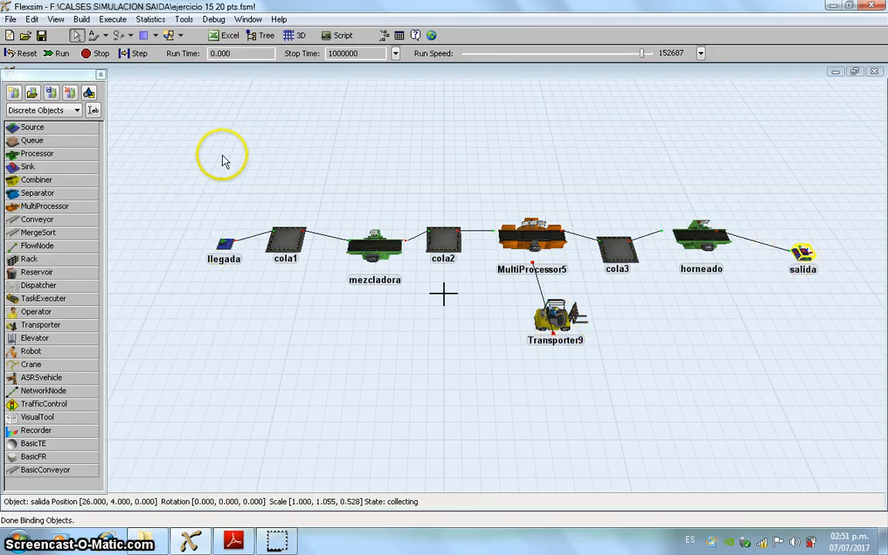
{"action": "left_click", "coordinate": [229, 248]}
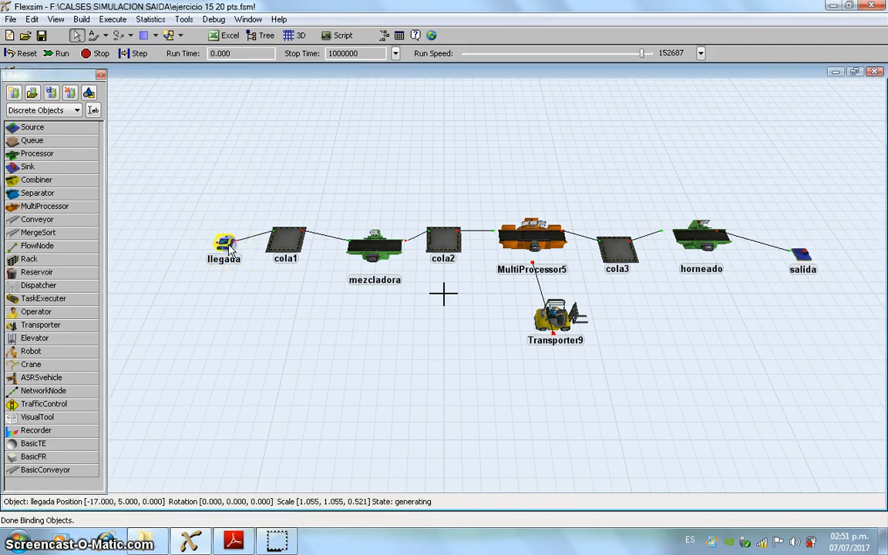
{"action": "double_click", "coordinate": [229, 248]}
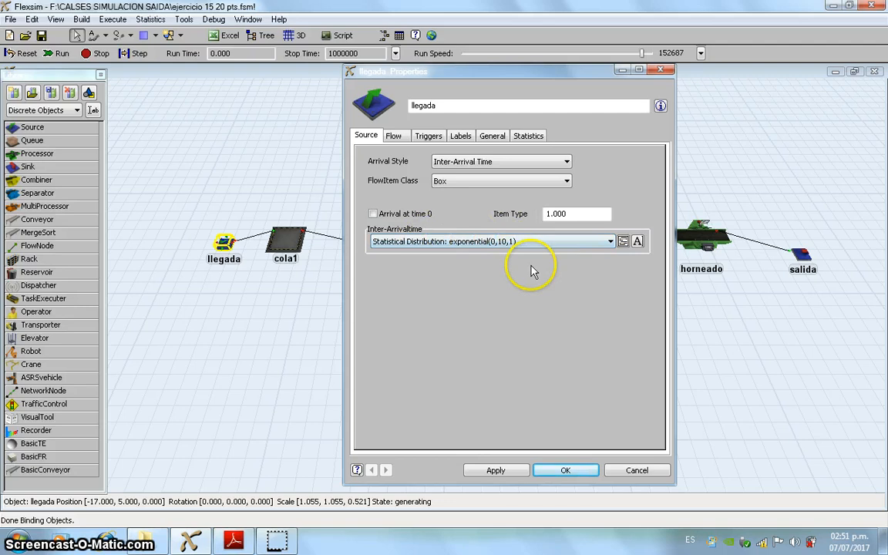
{"action": "left_click", "coordinate": [563, 470]}
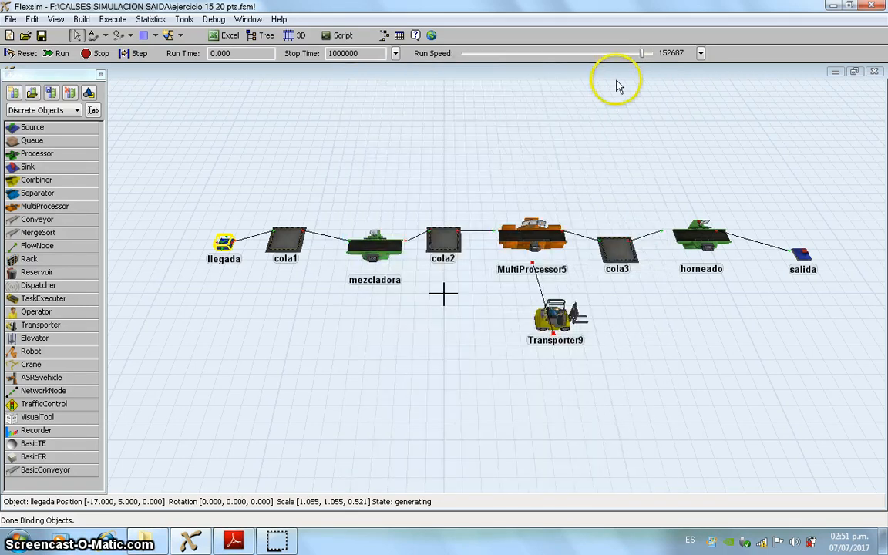
Step: Review the process time distribution of the mezcladora processor and the alternatives offered for it
{"action": "left_click", "coordinate": [383, 256]}
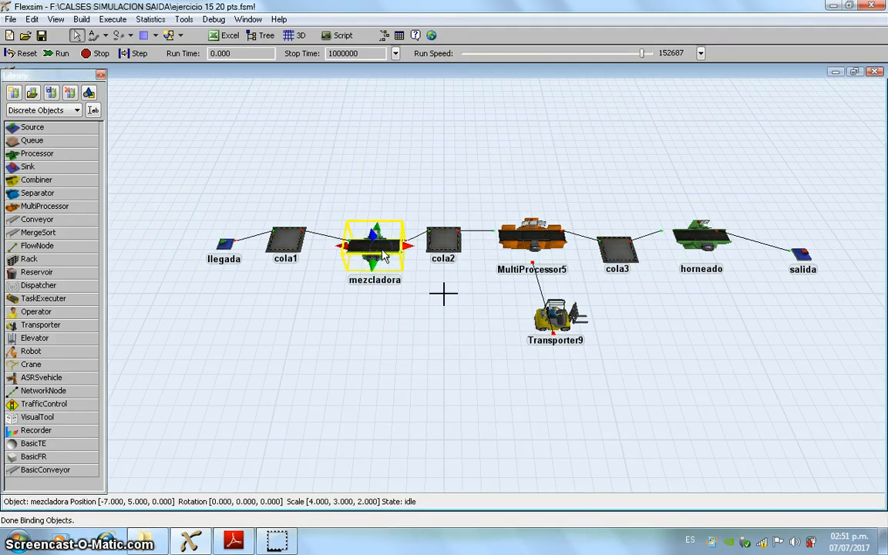
{"action": "double_click", "coordinate": [383, 257]}
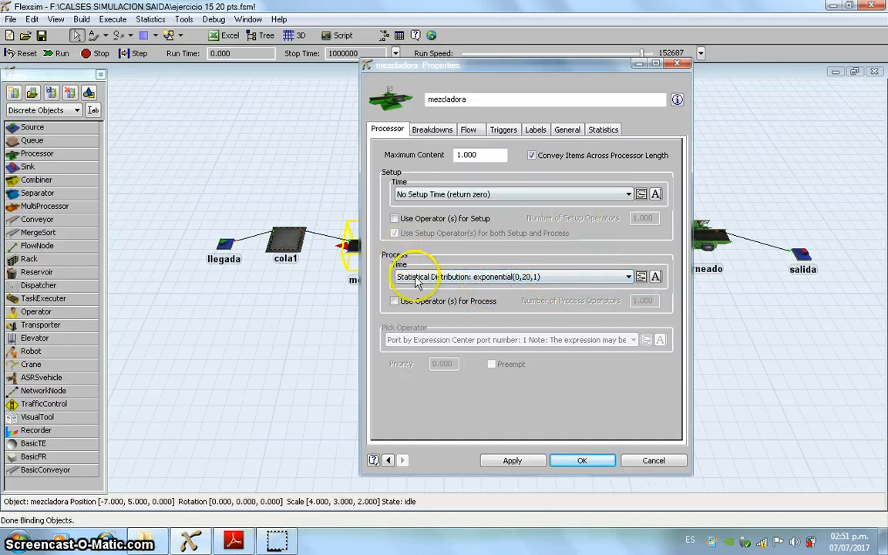
{"action": "left_click", "coordinate": [629, 279]}
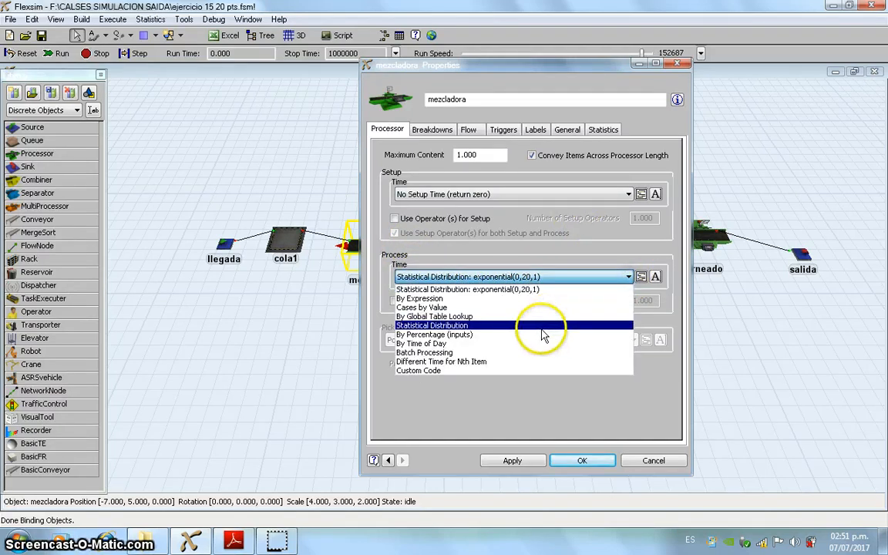
{"action": "left_click", "coordinate": [273, 322]}
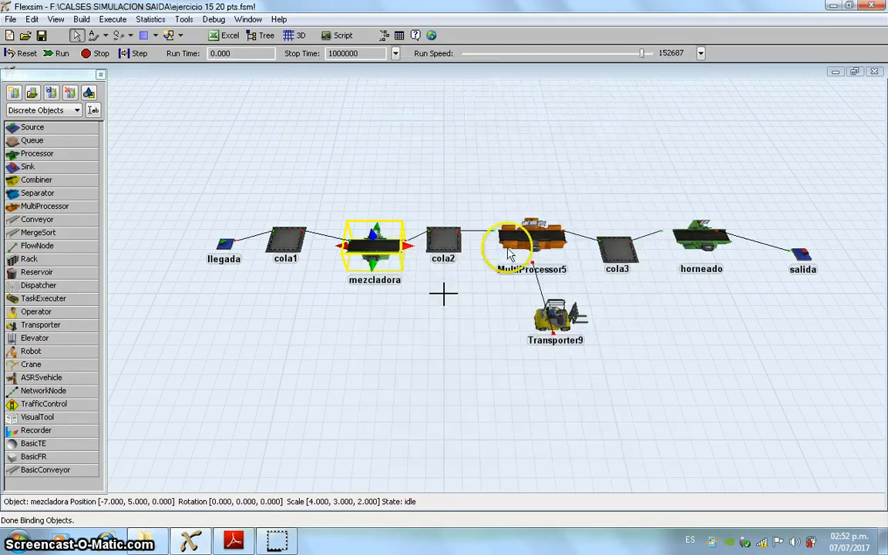
Step: Review the process time and operator settings of Process1 and Process2 in MultiProcessor5
{"action": "left_click", "coordinate": [537, 241]}
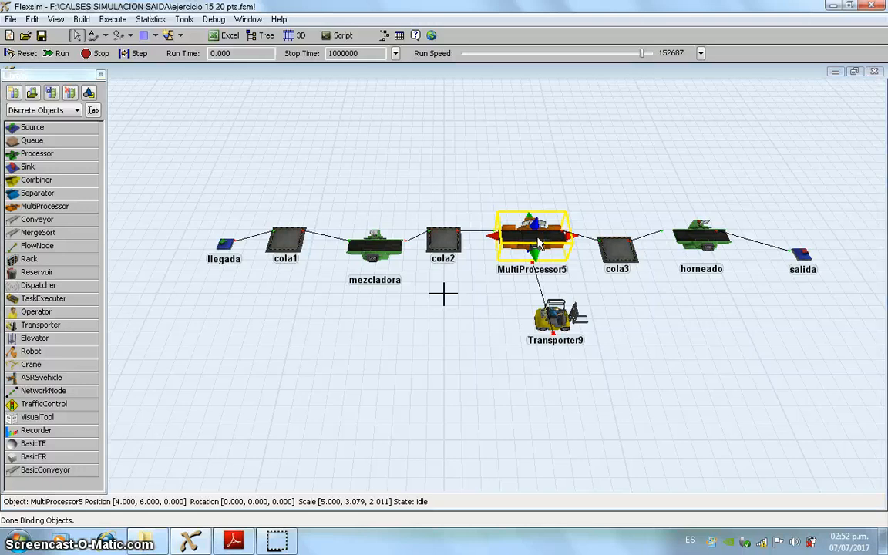
{"action": "double_click", "coordinate": [539, 243]}
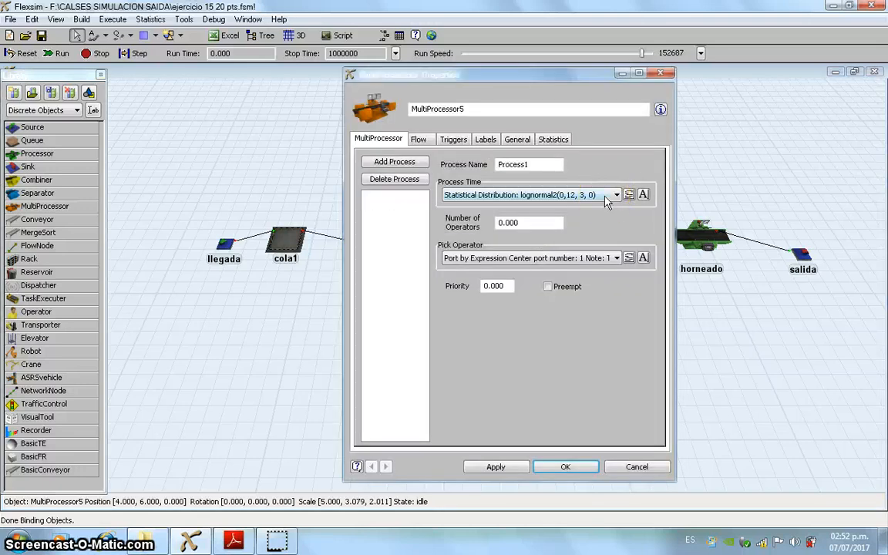
{"action": "left_click", "coordinate": [378, 196]}
{"action": "left_click", "coordinate": [520, 196]}
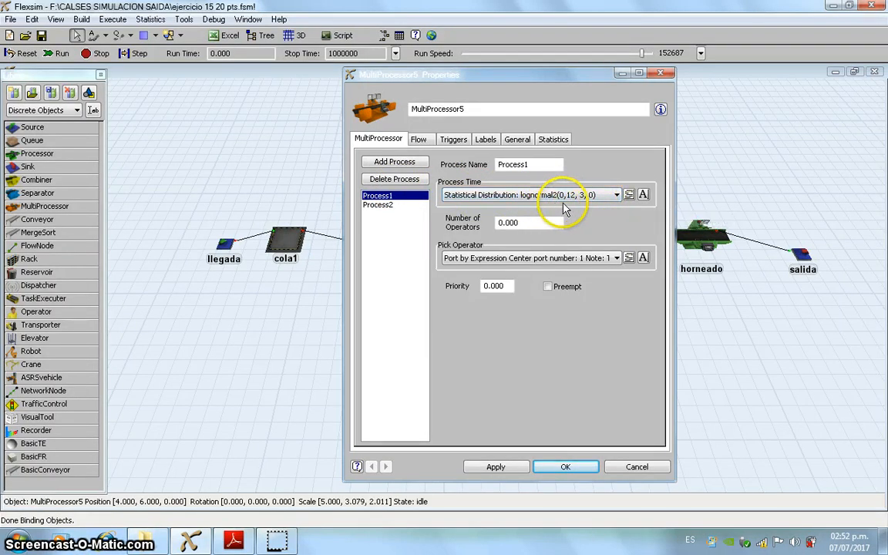
{"action": "left_click", "coordinate": [387, 206]}
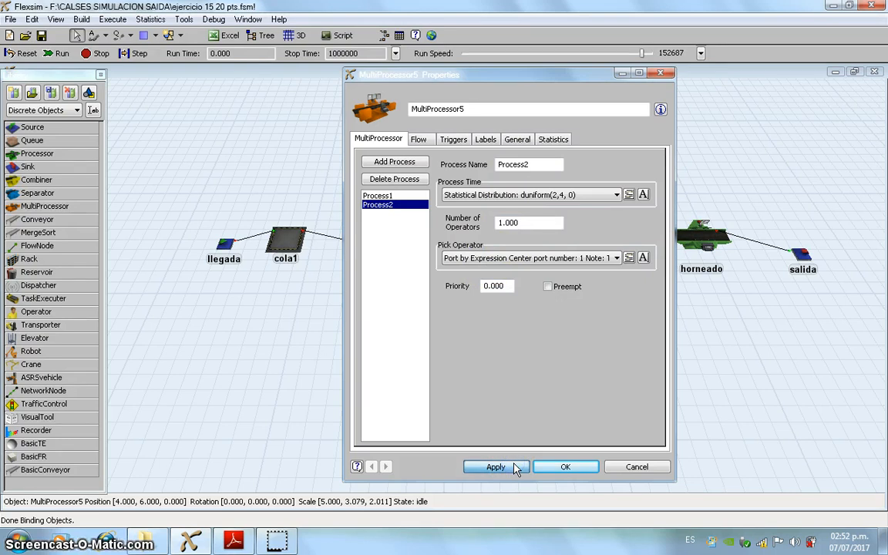
{"action": "left_click", "coordinate": [570, 467]}
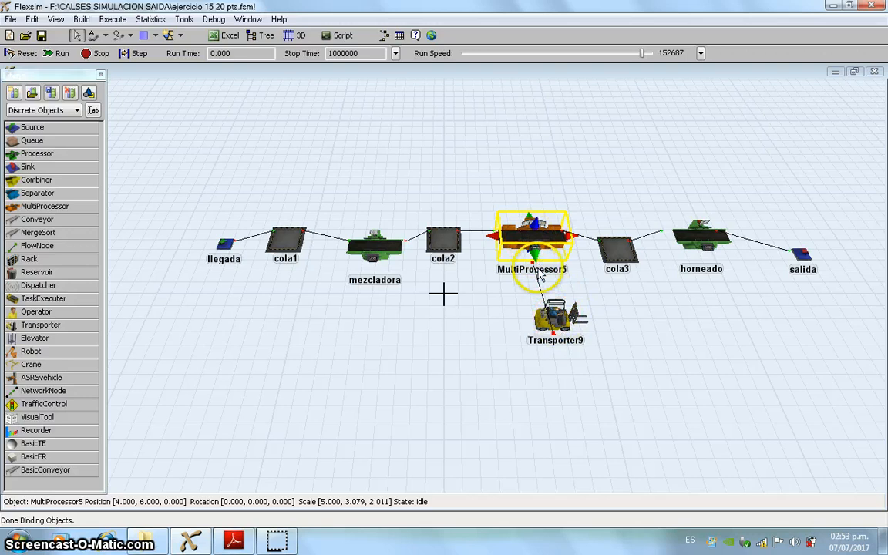
{"action": "left_click", "coordinate": [106, 35]}
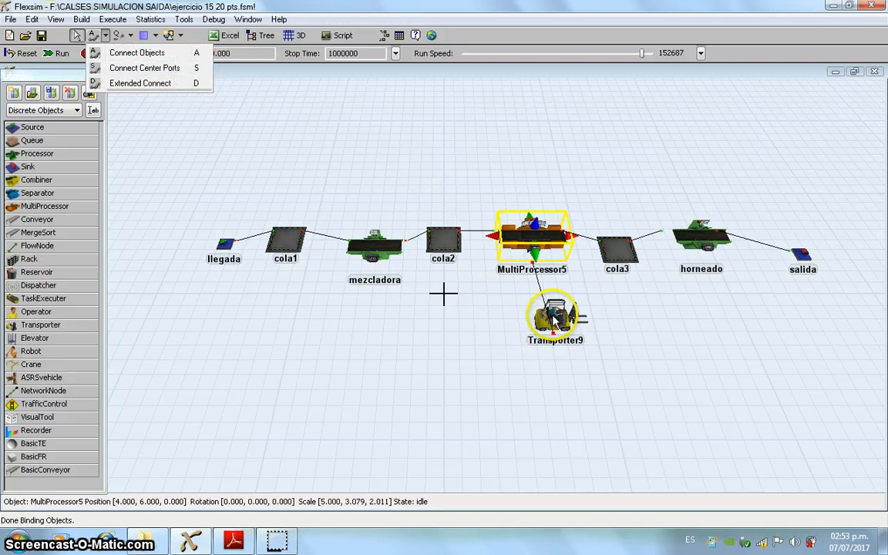
{"action": "left_click_drag", "start_coordinate": [553, 318], "coordinate": [534, 246]}
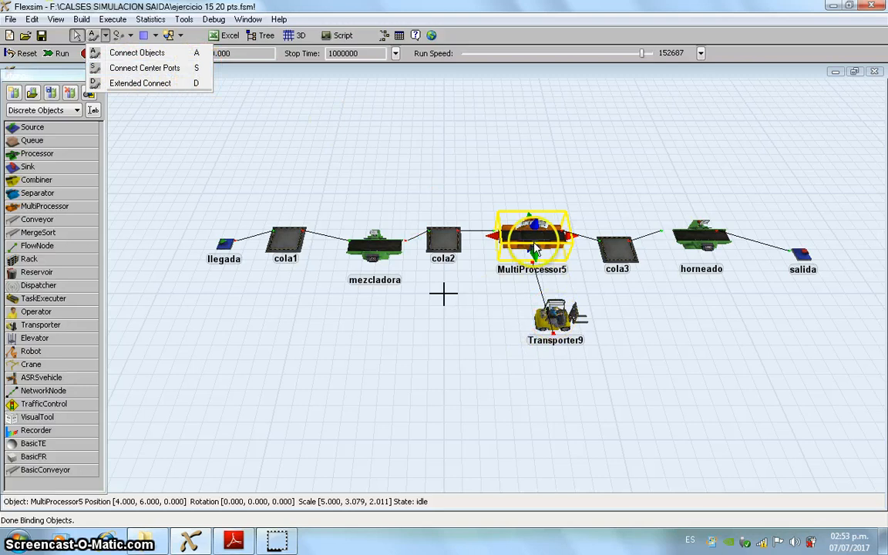
{"action": "left_click", "coordinate": [392, 149]}
{"action": "left_click_drag", "start_coordinate": [557, 316], "coordinate": [574, 241]}
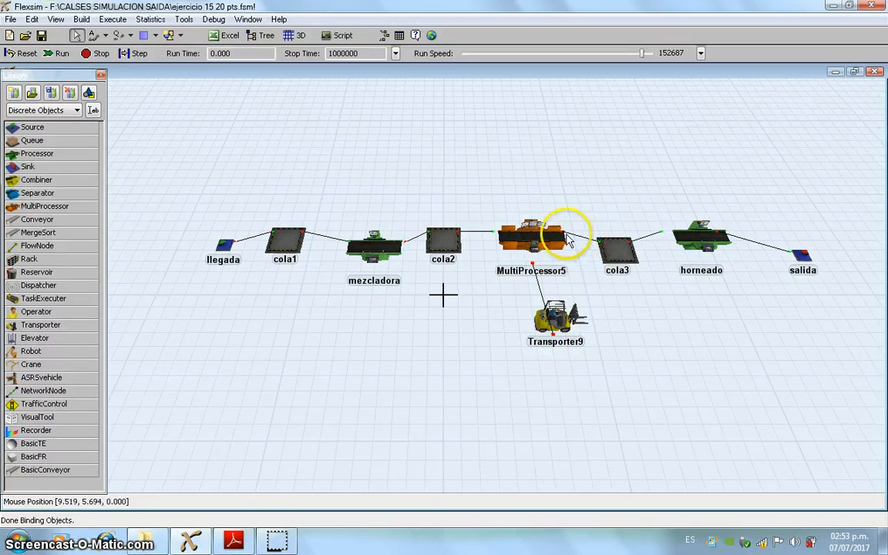
Step: Review the process time distribution of the horneado processor and accept its properties
{"action": "left_click", "coordinate": [704, 242]}
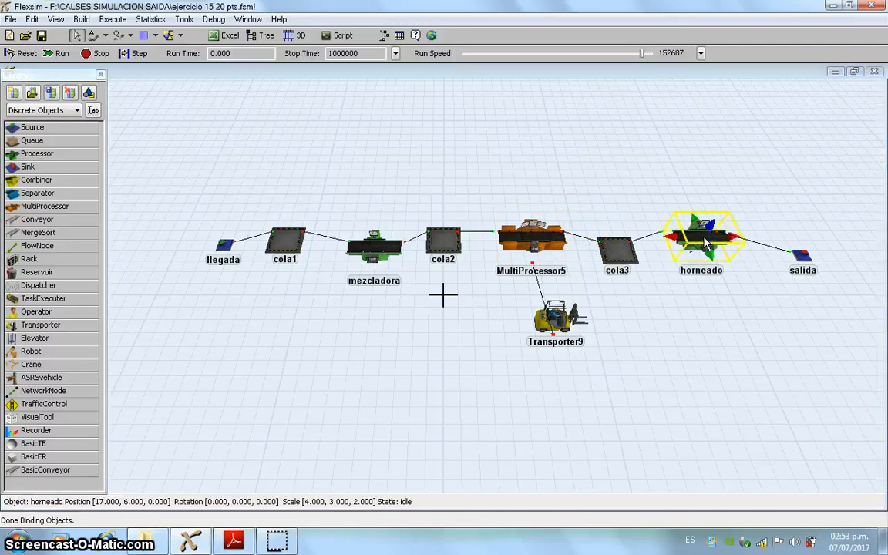
{"action": "double_click", "coordinate": [704, 242]}
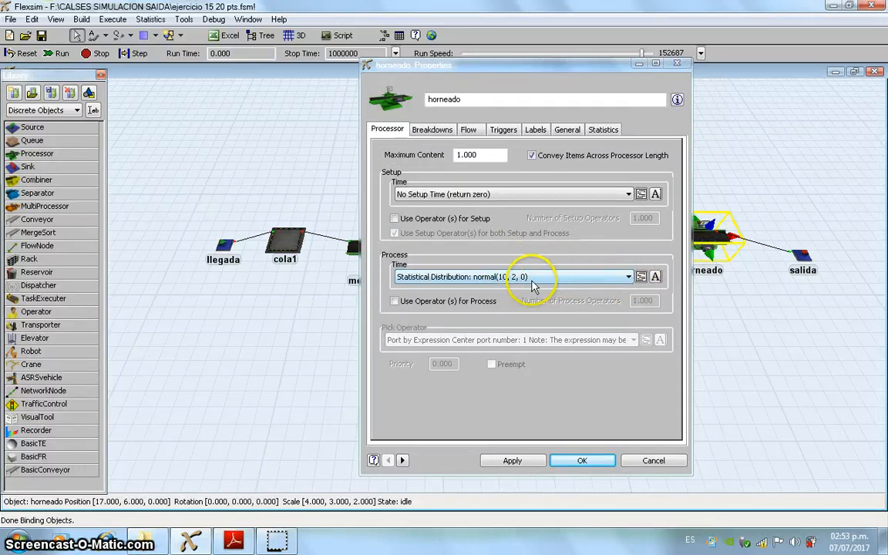
{"action": "left_click", "coordinate": [629, 276]}
{"action": "left_click", "coordinate": [299, 356]}
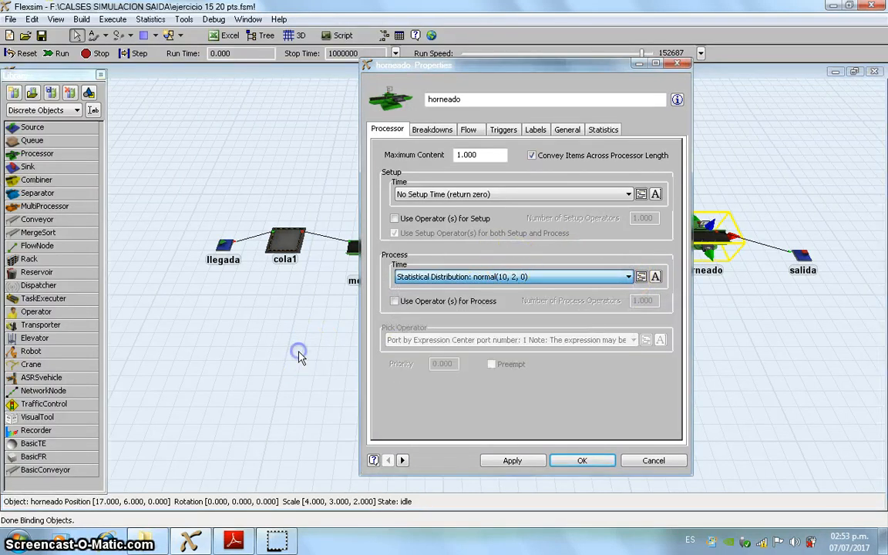
{"action": "left_click", "coordinate": [527, 462]}
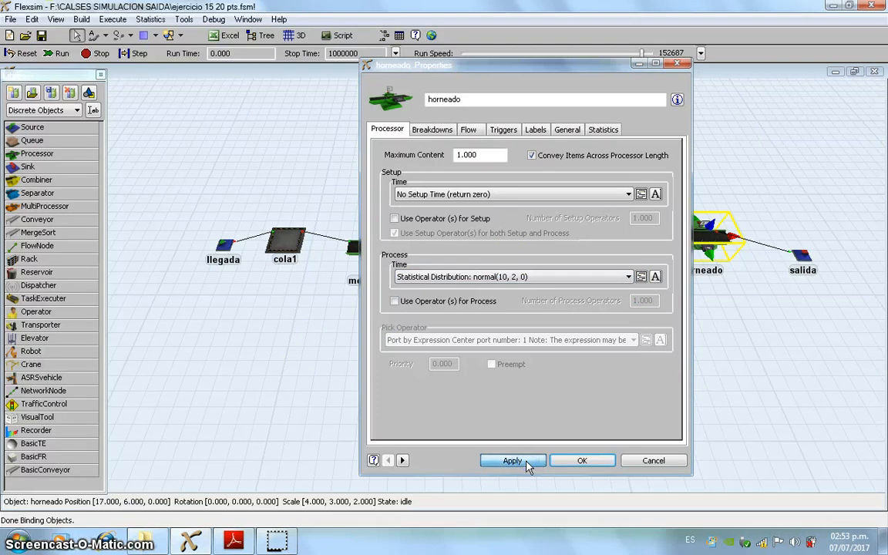
{"action": "left_click", "coordinate": [594, 460]}
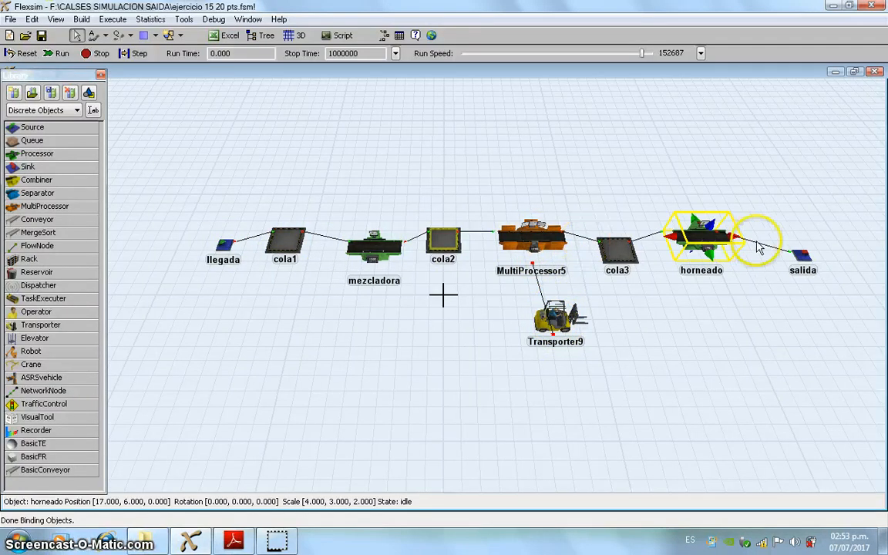
{"action": "left_click", "coordinate": [105, 35]}
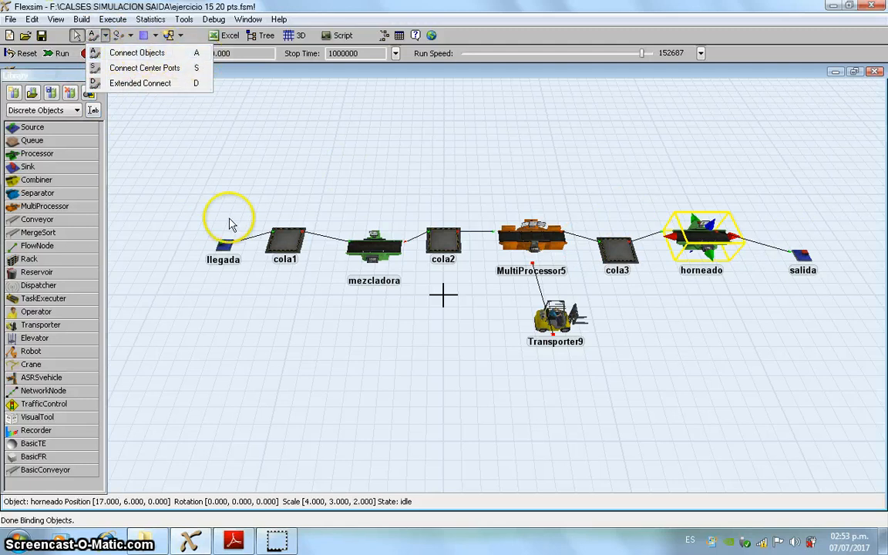
{"action": "left_click", "coordinate": [520, 153]}
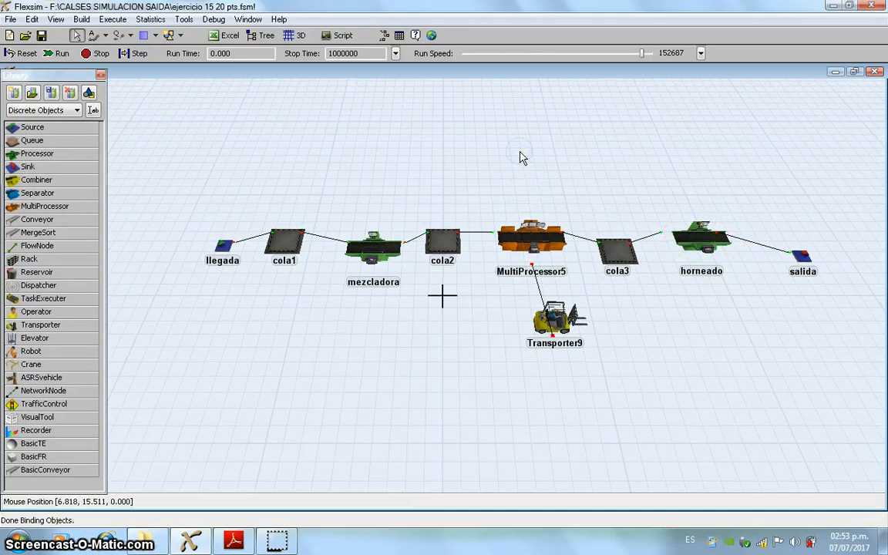
{"action": "left_click", "coordinate": [428, 110]}
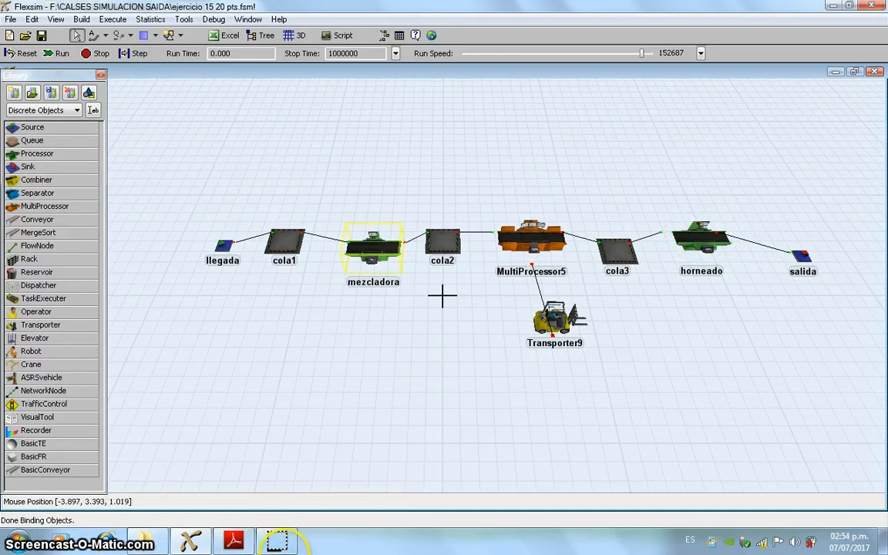
Step: Switch to Adobe Reader to reread the results requested in exercise 15, and return to Flexsim
{"action": "left_click", "coordinate": [233, 541]}
{"action": "left_click", "coordinate": [670, 292]}
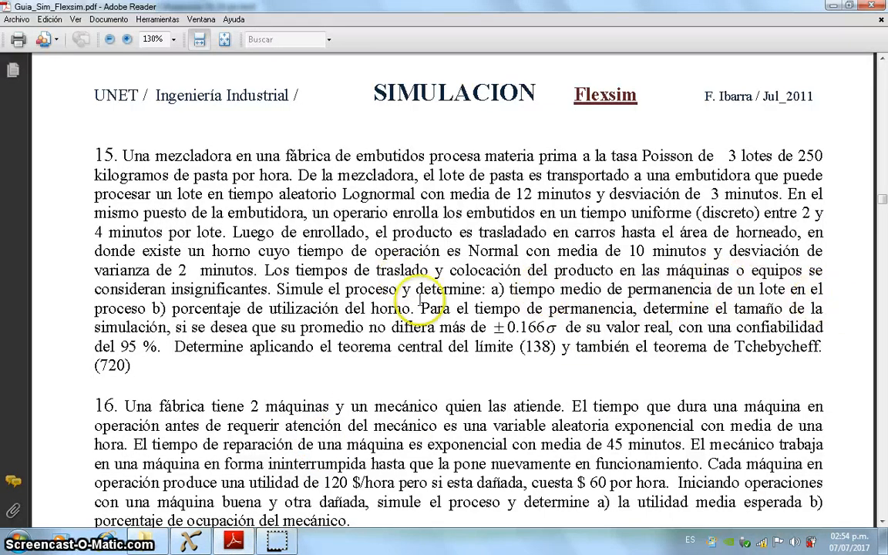
{"action": "left_click", "coordinate": [194, 542]}
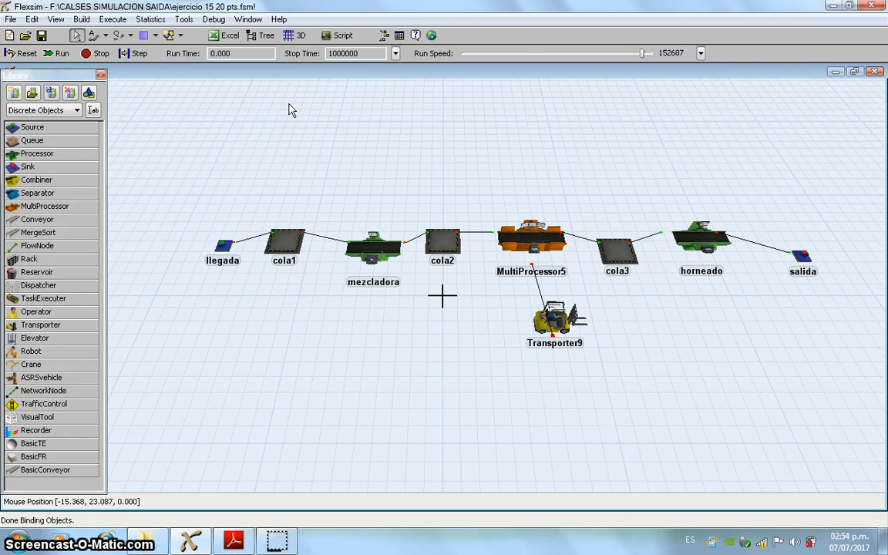
Step: Review the labels defined for the Box flow item in the flow item bin and close it
{"action": "left_click", "coordinate": [384, 36]}
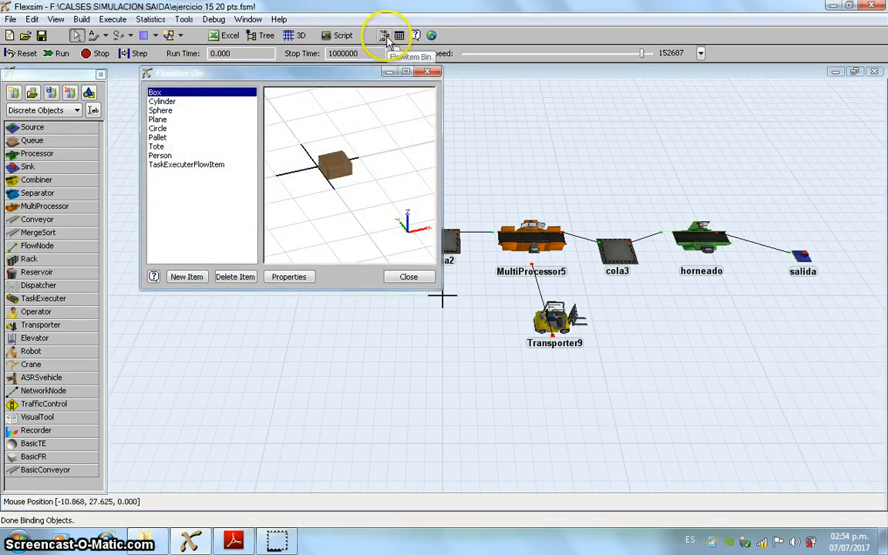
{"action": "left_click", "coordinate": [288, 278]}
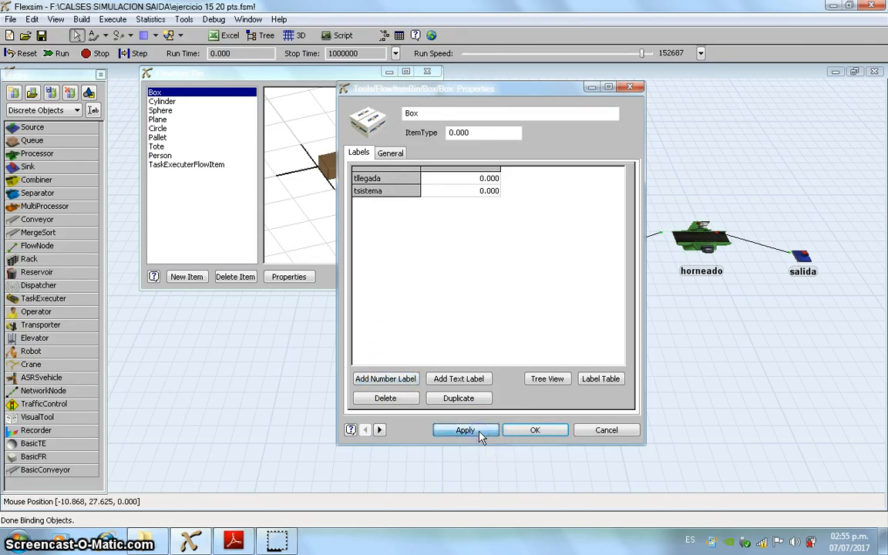
{"action": "left_click", "coordinate": [531, 432]}
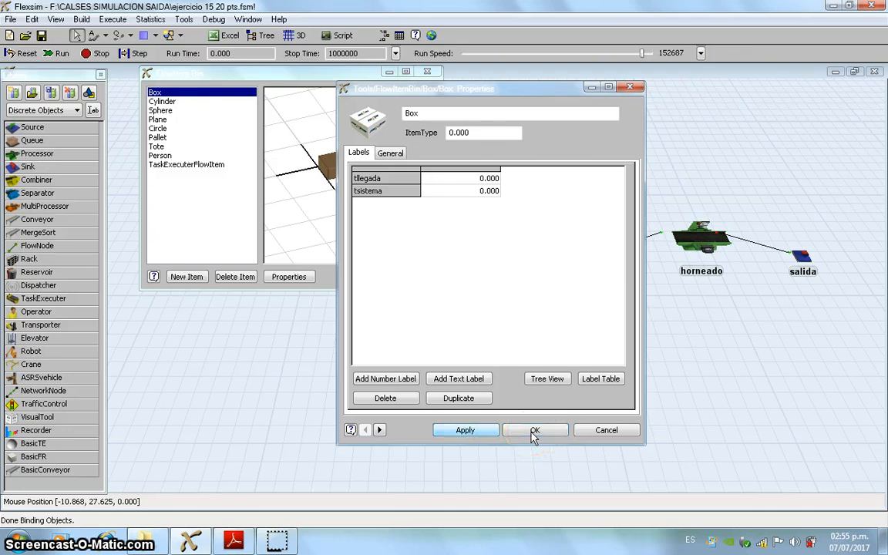
{"action": "left_click", "coordinate": [430, 72]}
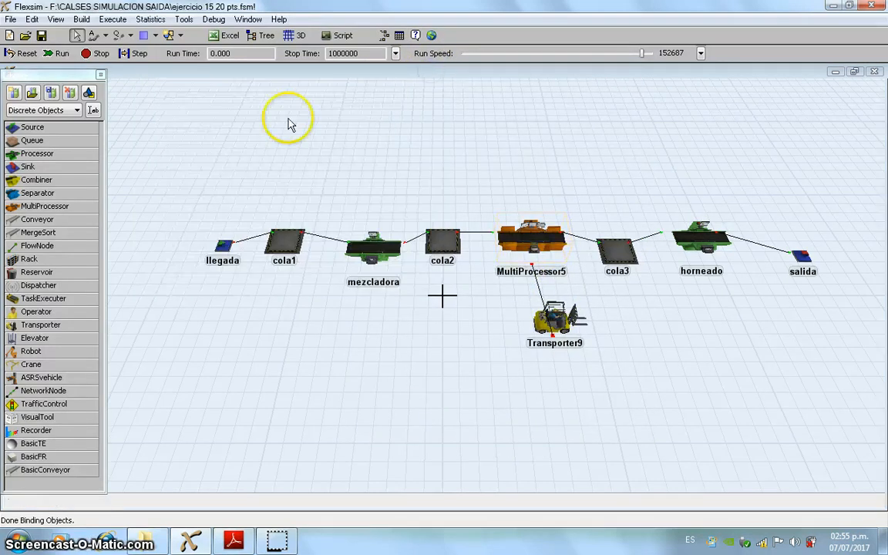
Step: Review the OnExit trigger of the llegada source, which sets the item label "tllegada" to time(), and accept its properties
{"action": "left_click", "coordinate": [225, 248]}
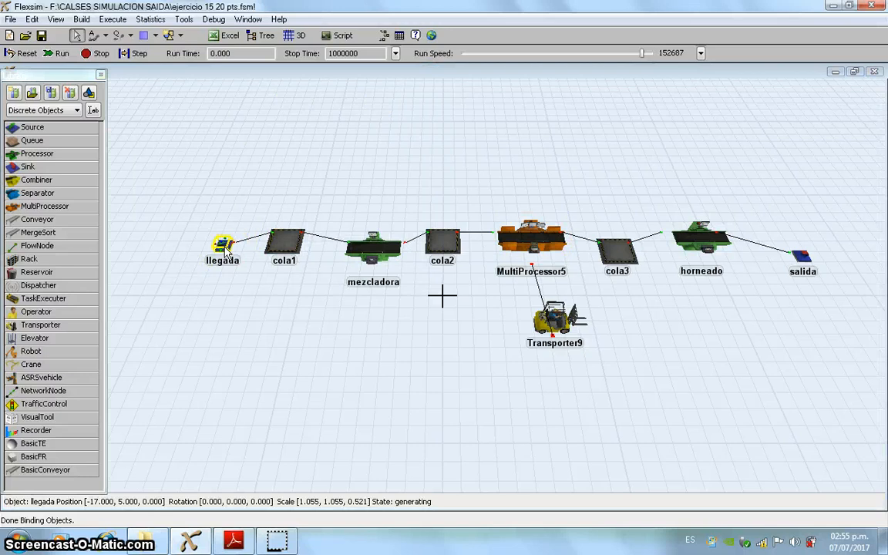
{"action": "double_click", "coordinate": [225, 248]}
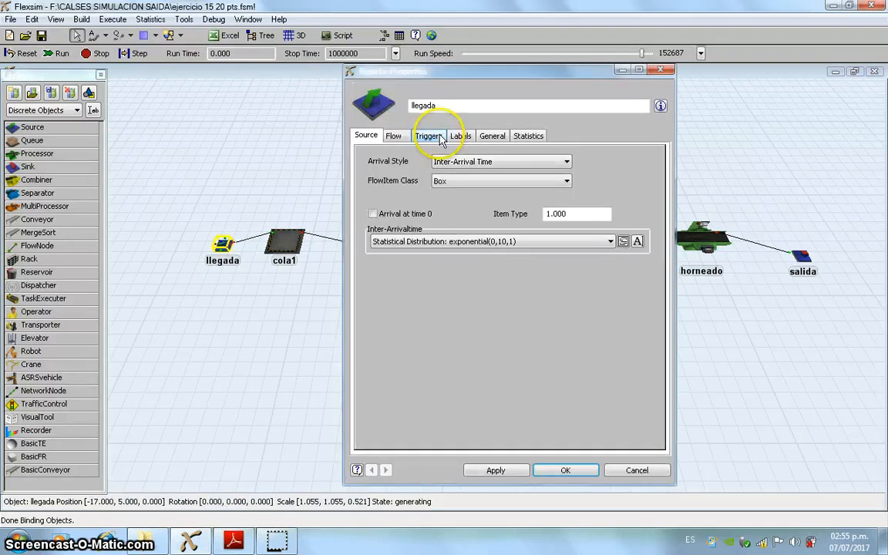
{"action": "left_click", "coordinate": [432, 136]}
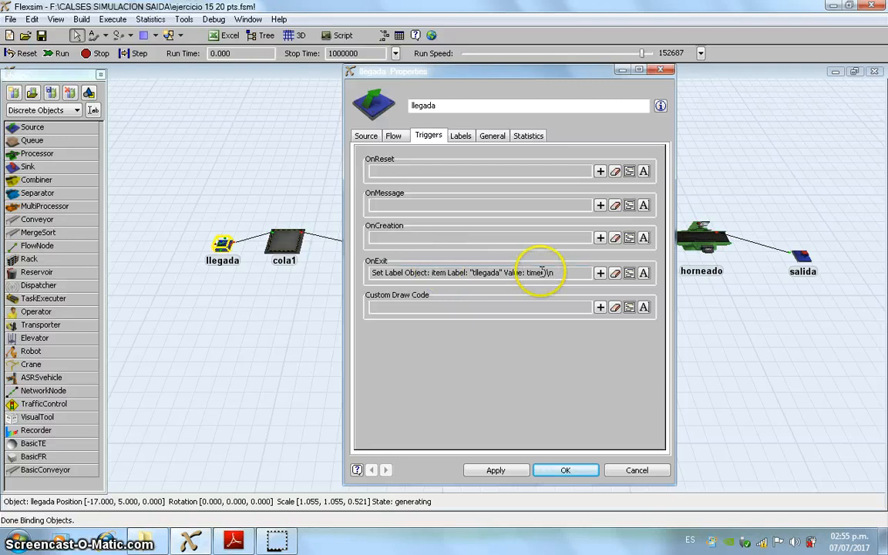
{"action": "left_click", "coordinate": [630, 274]}
{"action": "left_click", "coordinate": [408, 299]}
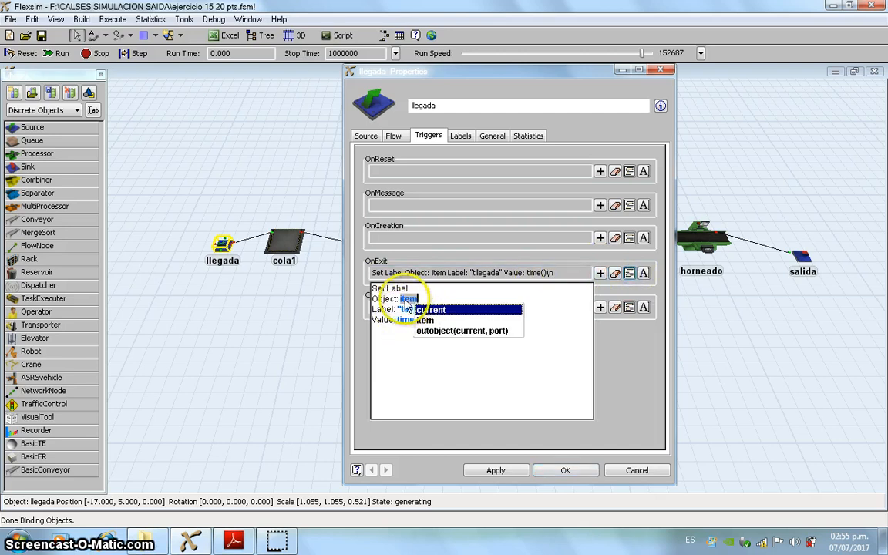
{"action": "left_click", "coordinate": [407, 309]}
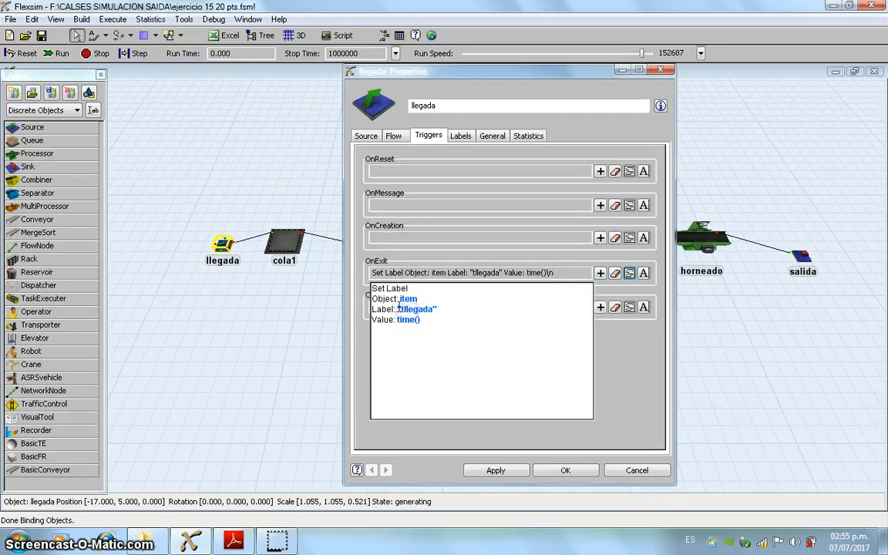
{"action": "left_click", "coordinate": [422, 311]}
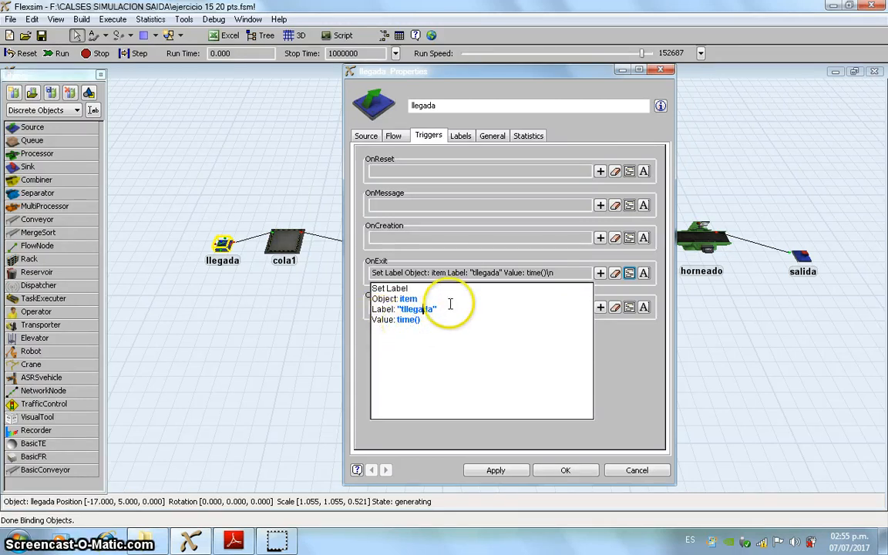
{"action": "left_click", "coordinate": [497, 470]}
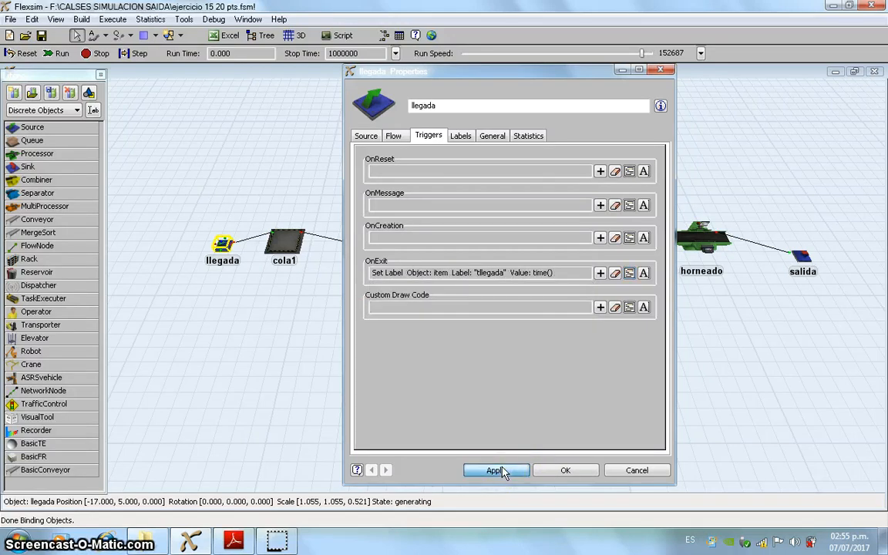
{"action": "left_click", "coordinate": [568, 470]}
Step: Set the label value in the salida sink's OnEntry trigger to time()-getlabelnum(item,"tllegada") and accept the properties
{"action": "left_click", "coordinate": [802, 257]}
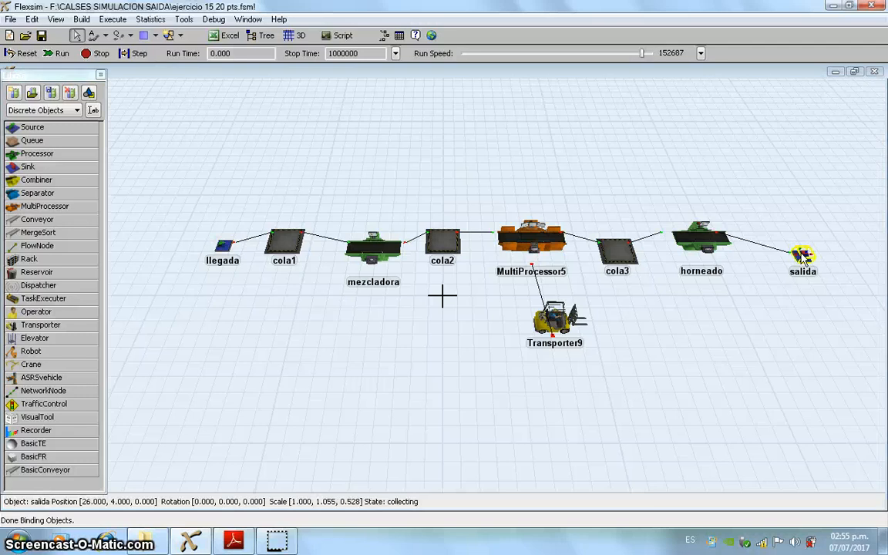
{"action": "double_click", "coordinate": [802, 257]}
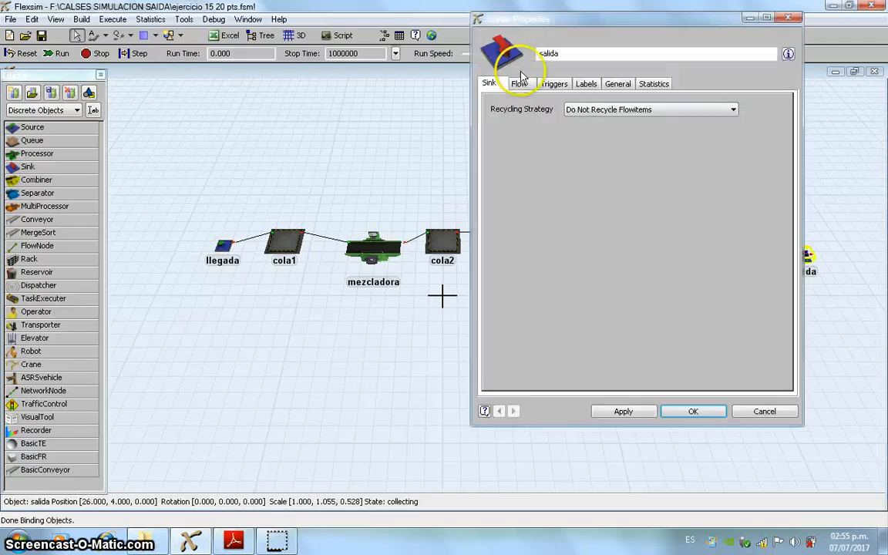
{"action": "left_click", "coordinate": [560, 86]}
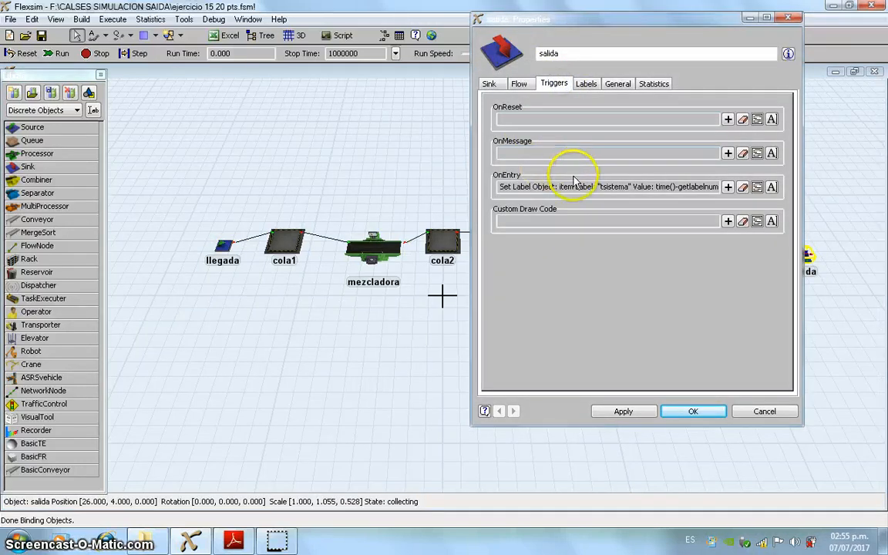
{"action": "left_click", "coordinate": [758, 189]}
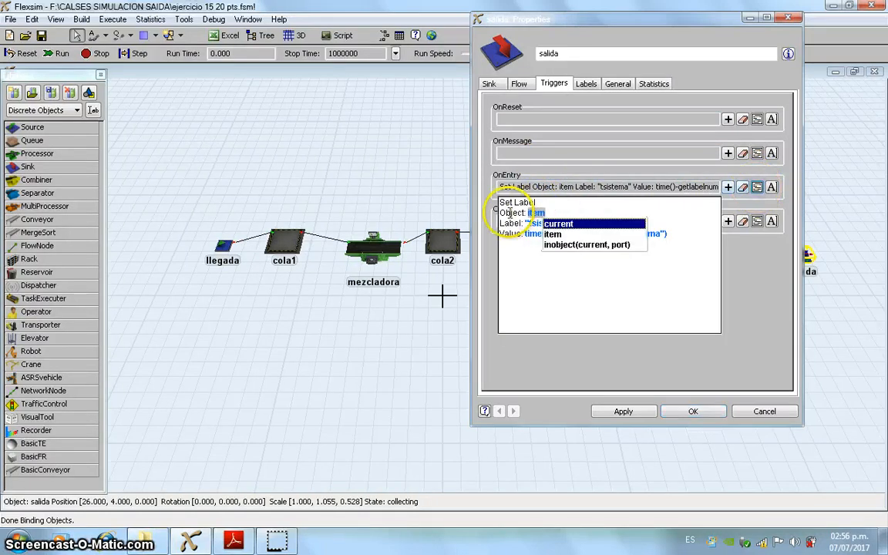
{"action": "left_click", "coordinate": [536, 223]}
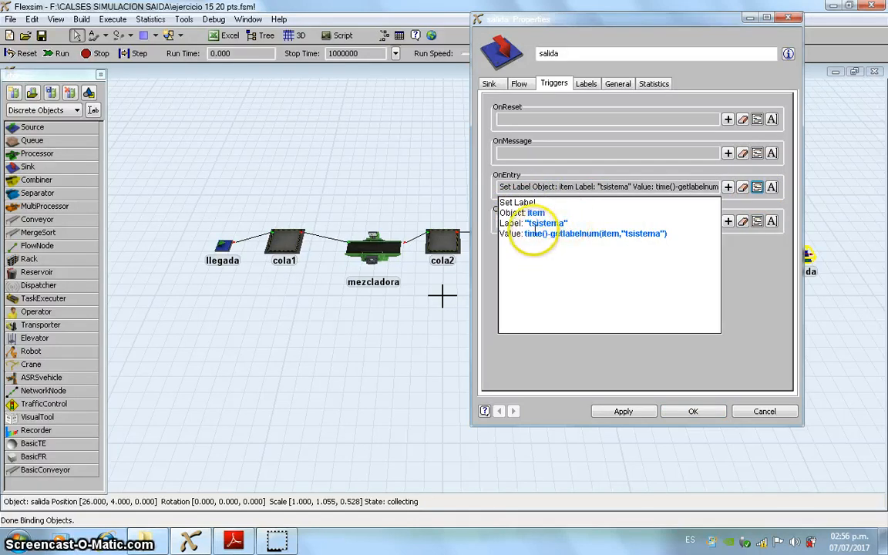
{"action": "left_click", "coordinate": [540, 234]}
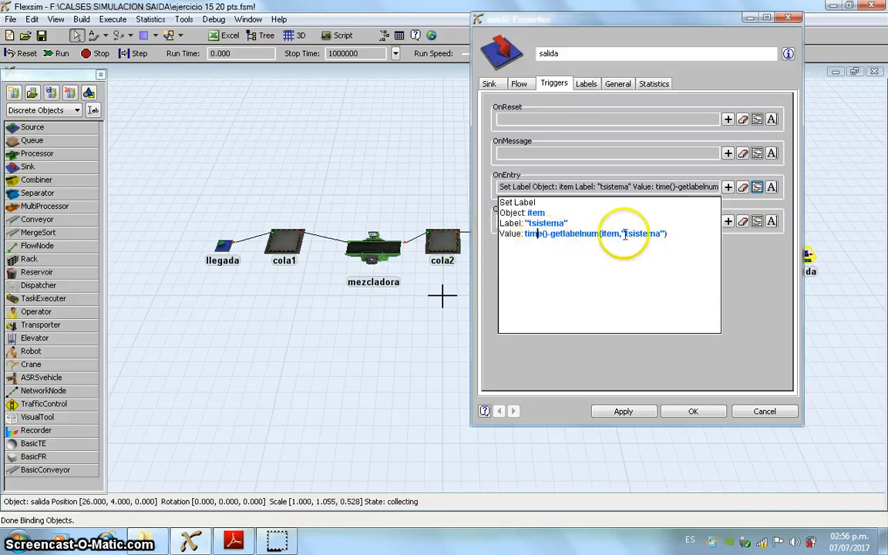
{"action": "left_click", "coordinate": [660, 232]}
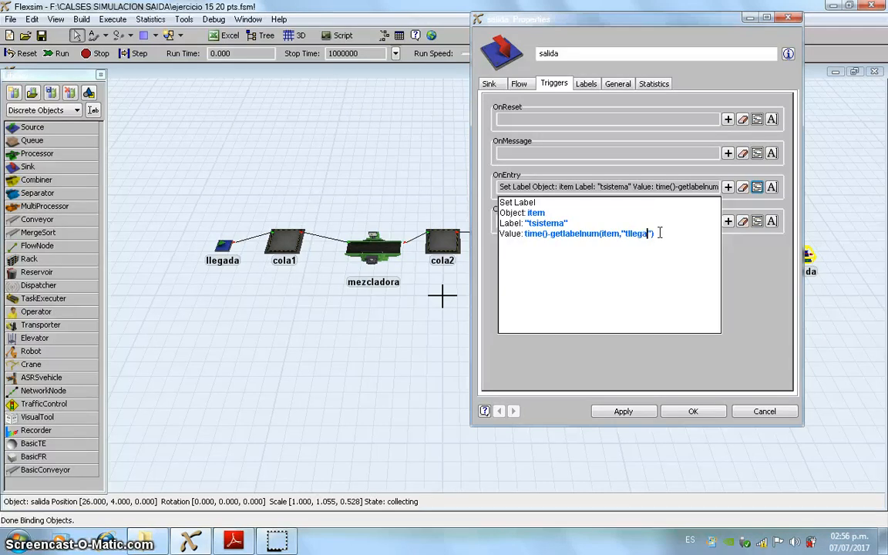
{"action": "left_click", "coordinate": [624, 413]}
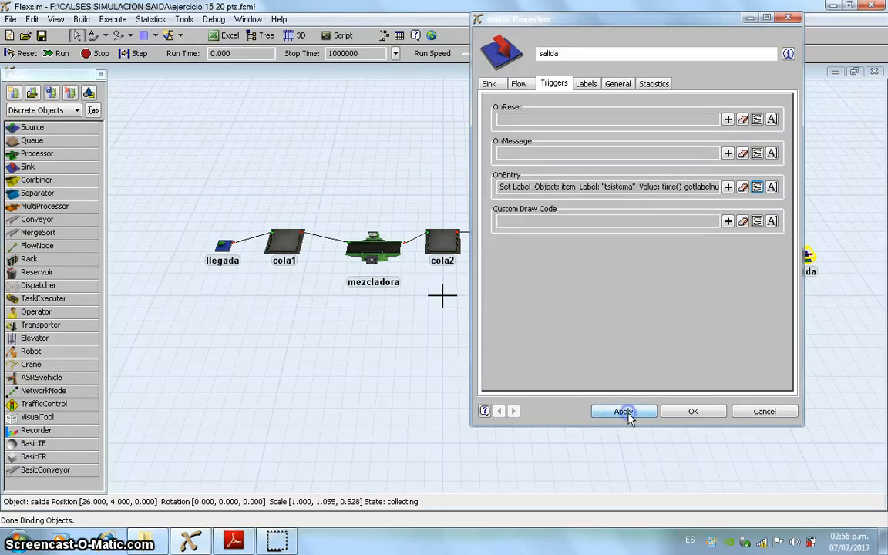
{"action": "left_click", "coordinate": [696, 412]}
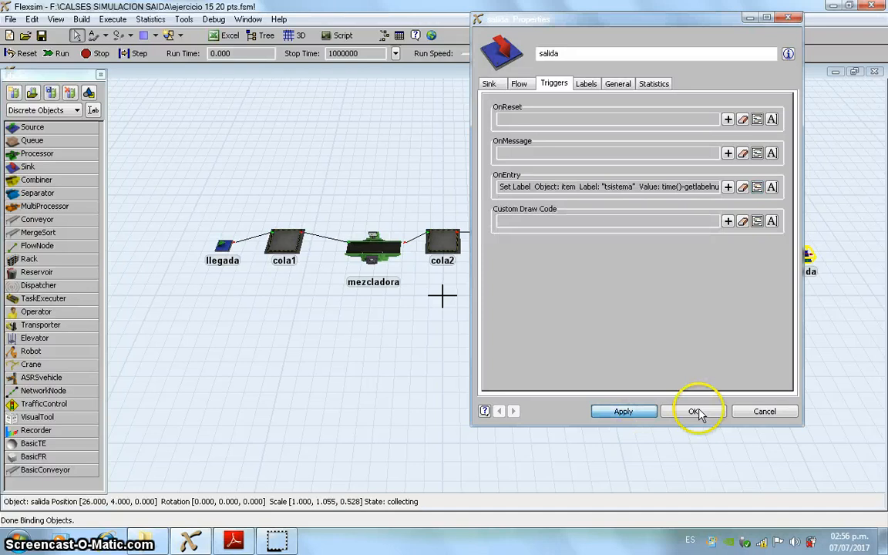
{"action": "left_click", "coordinate": [696, 412]}
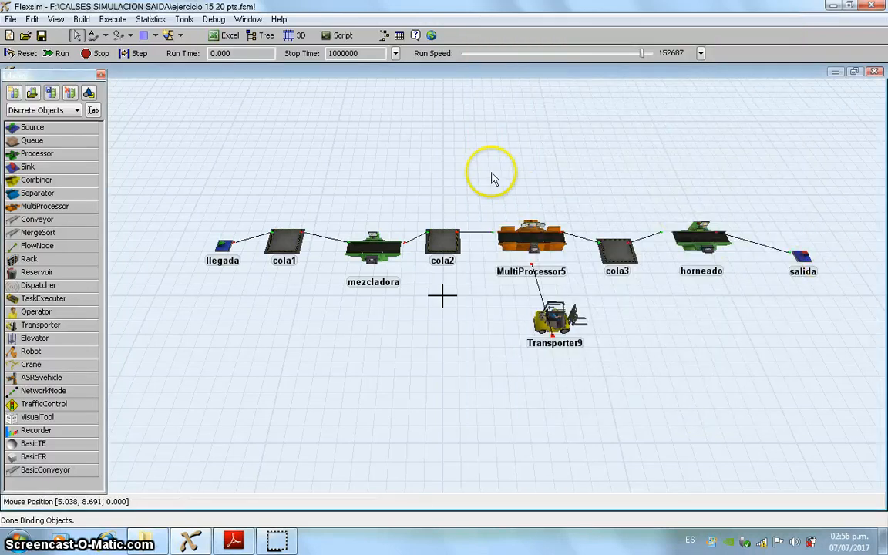
{"action": "left_click", "coordinate": [694, 239]}
{"action": "left_click", "coordinate": [732, 175]}
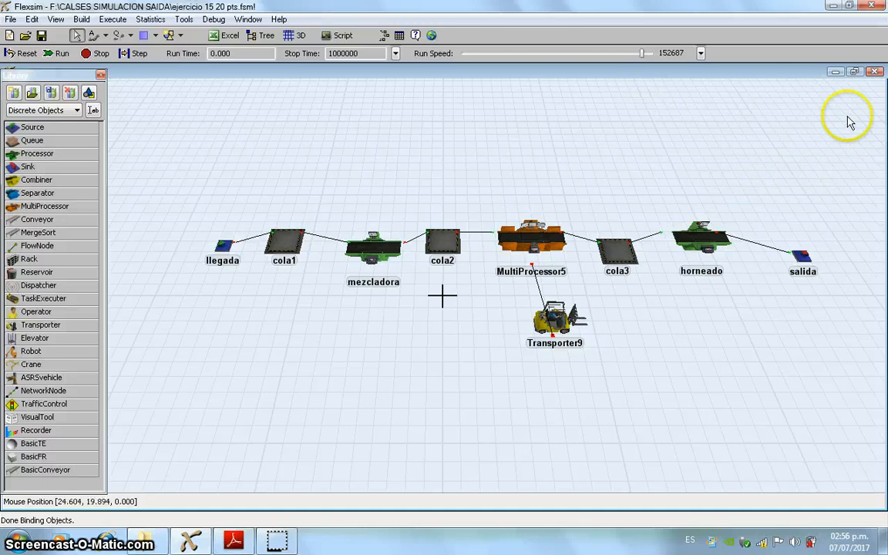
Step: Review the rows, columns and Clear on Reset setting of the tiempo global table and close it
{"action": "left_click", "coordinate": [185, 20]}
{"action": "mouse_move", "coordinate": [303, 35]}
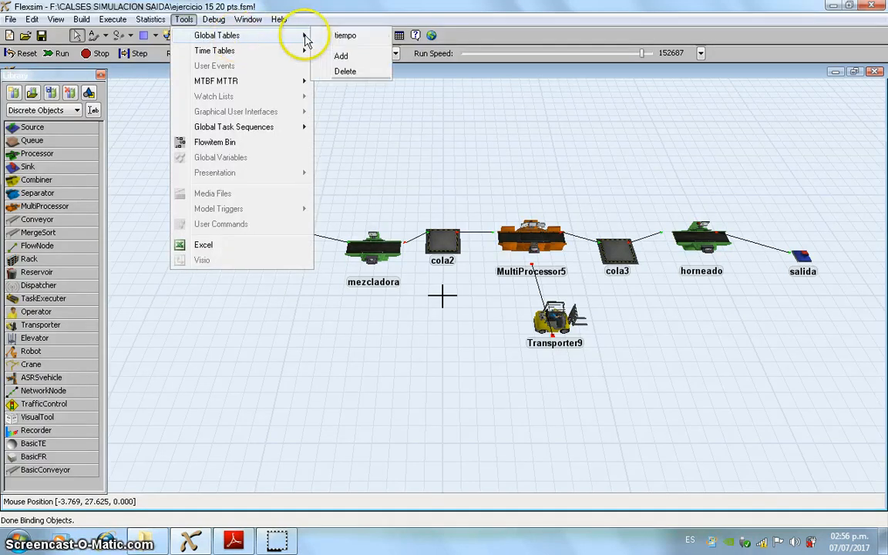
{"action": "left_click", "coordinate": [343, 37]}
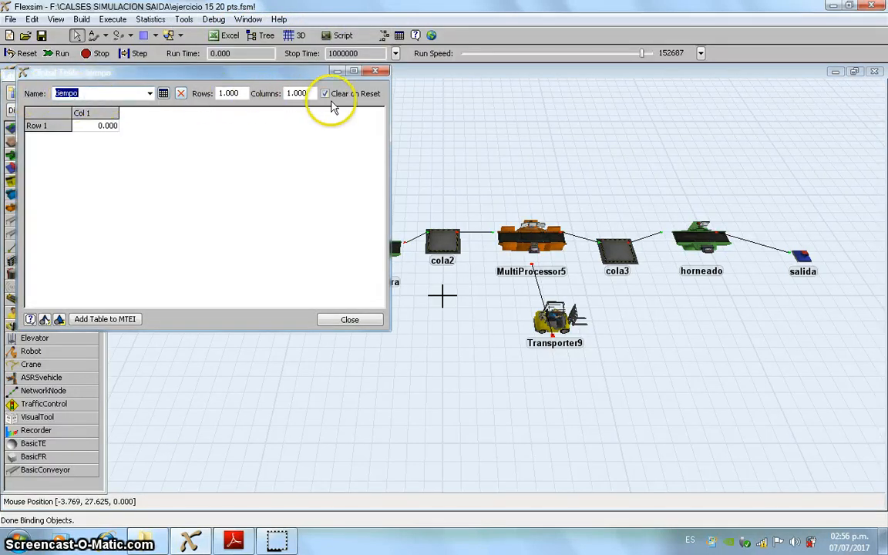
{"action": "left_click", "coordinate": [348, 318]}
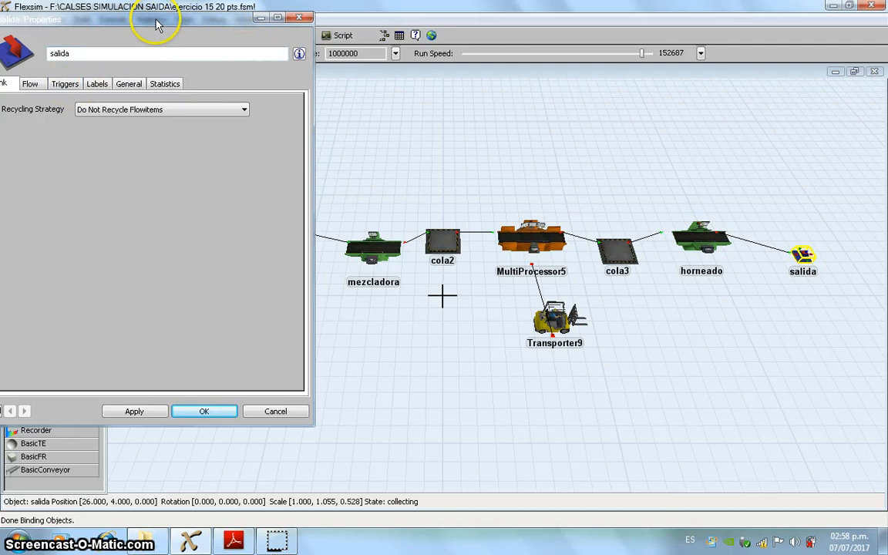
Step: Review the Add Row and Data to GlobalTable settings for the table "tiempo" in salida's OnEntry trigger and accept the properties
{"action": "left_click_drag", "start_coordinate": [156, 25], "coordinate": [283, 15]}
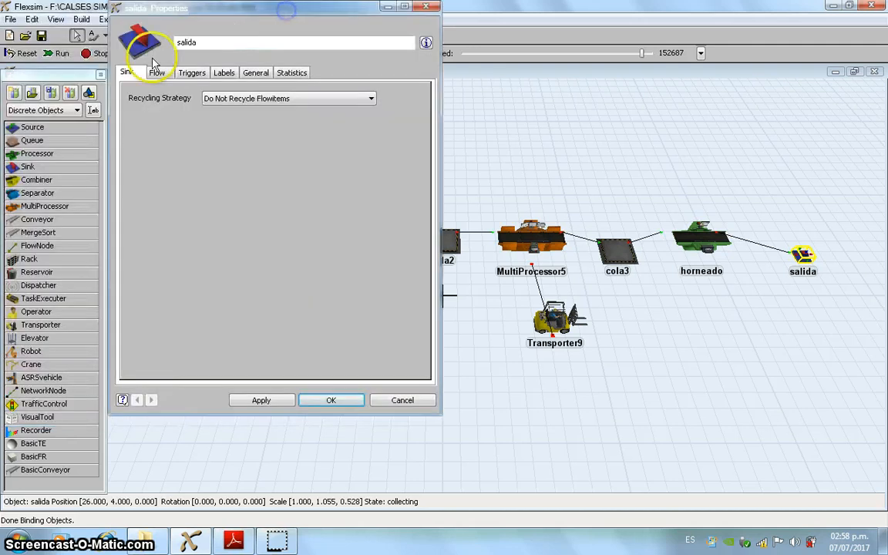
{"action": "left_click", "coordinate": [192, 73]}
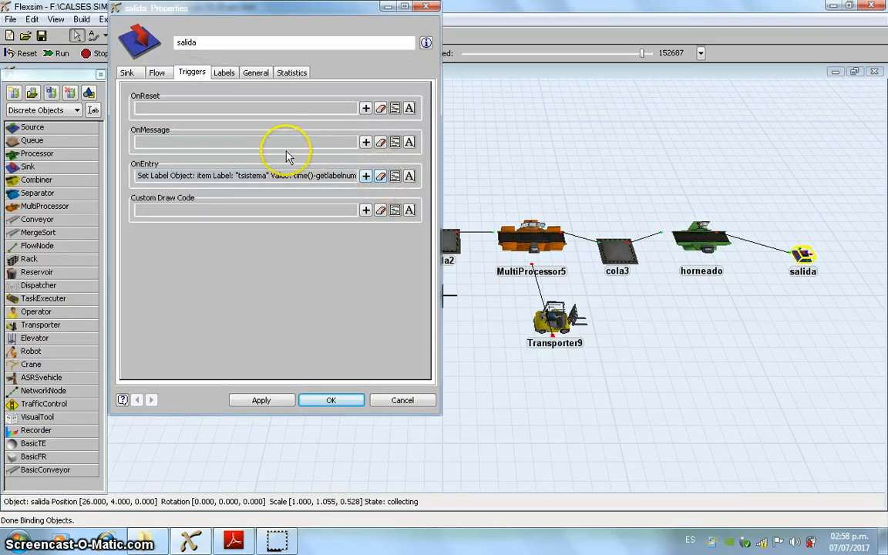
{"action": "left_click", "coordinate": [395, 175]}
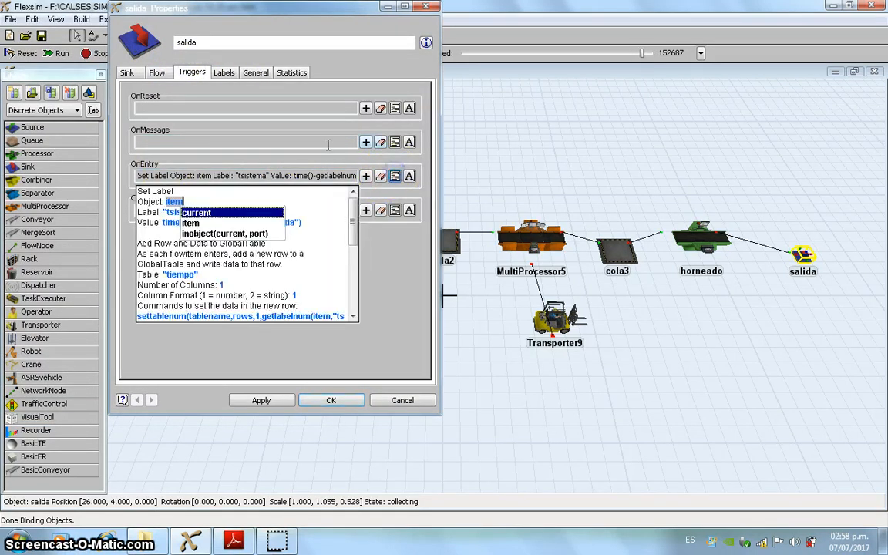
{"action": "left_click", "coordinate": [316, 156]}
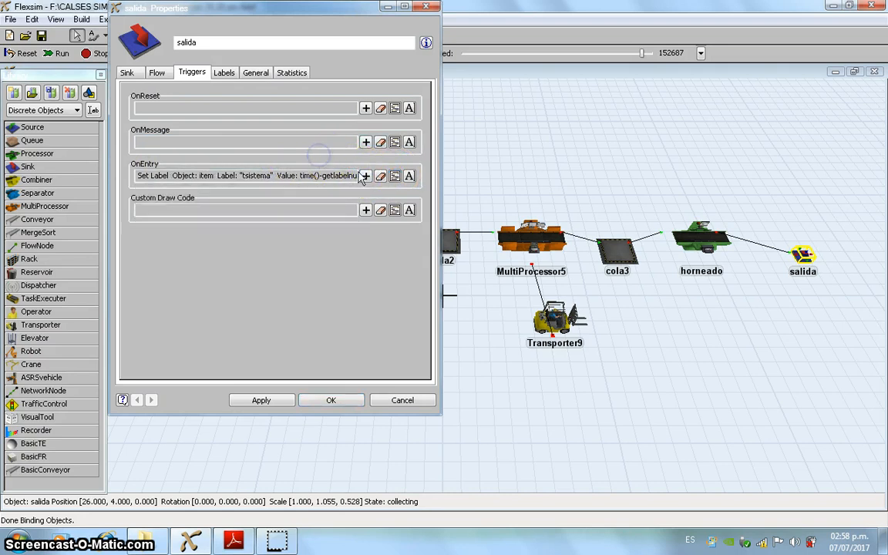
{"action": "left_click", "coordinate": [324, 175]}
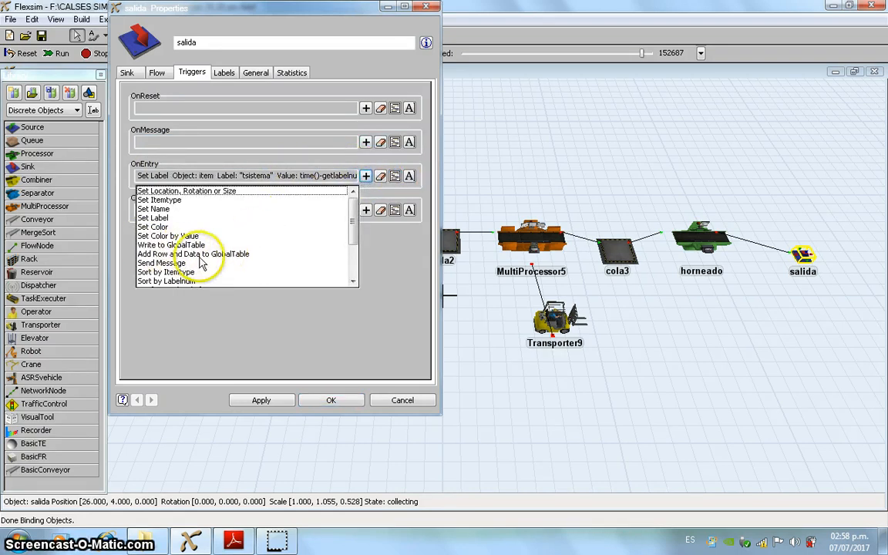
{"action": "left_click", "coordinate": [394, 176]}
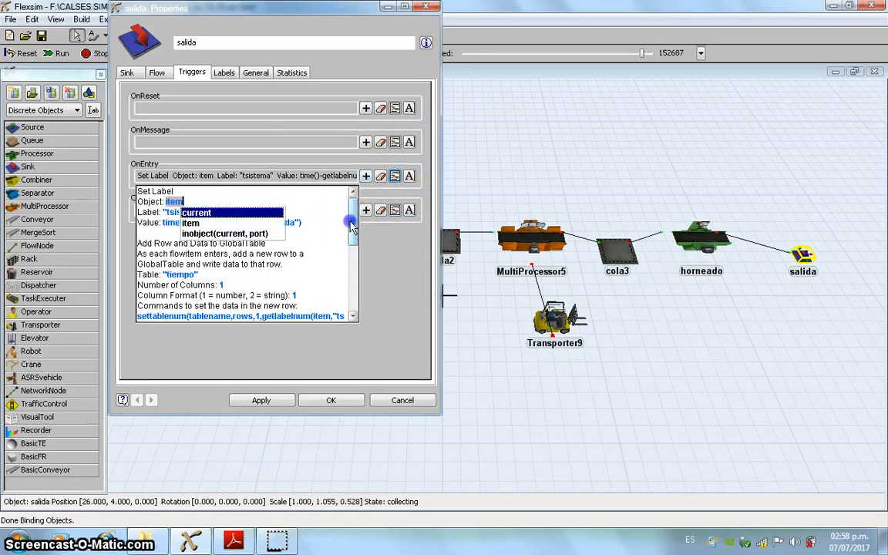
{"action": "scroll", "coordinate": [340, 232], "scroll_direction": "down", "scroll_amount": 1}
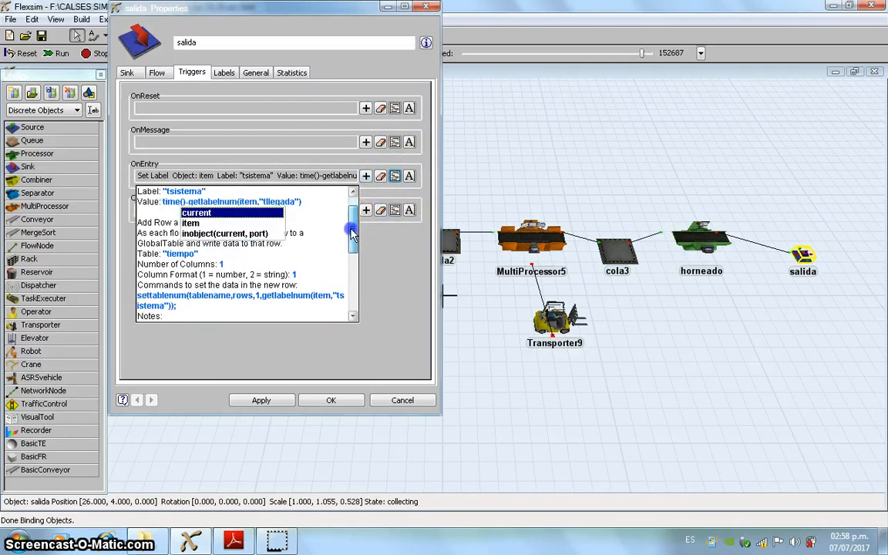
{"action": "left_click", "coordinate": [181, 254]}
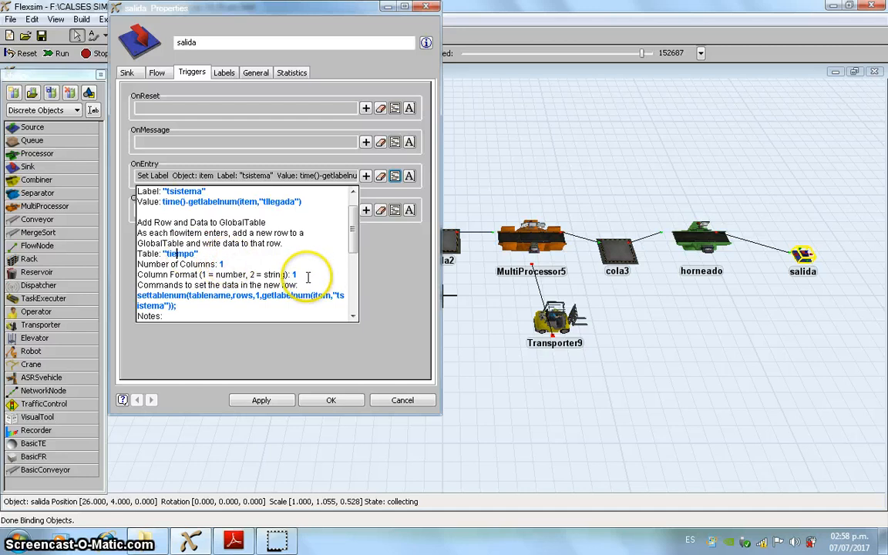
{"action": "left_click_drag", "start_coordinate": [351, 231], "coordinate": [351, 251]}
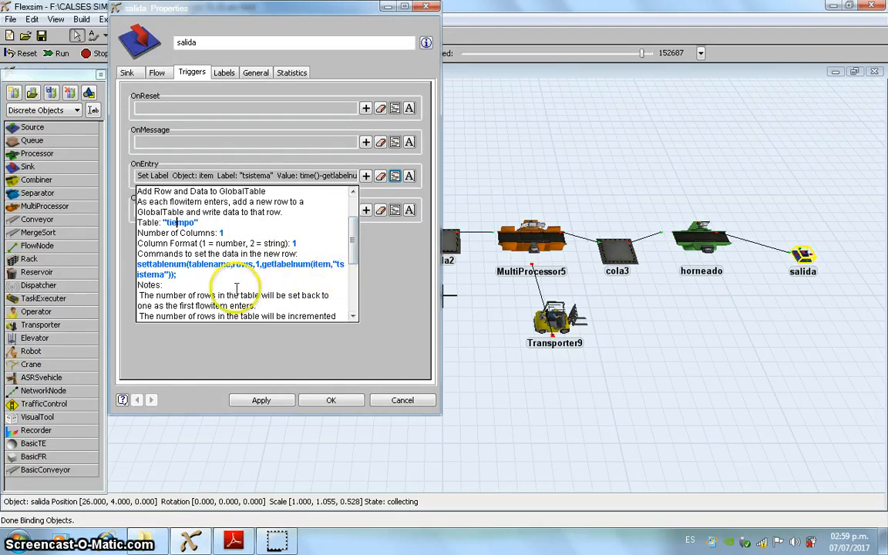
{"action": "left_click", "coordinate": [274, 404]}
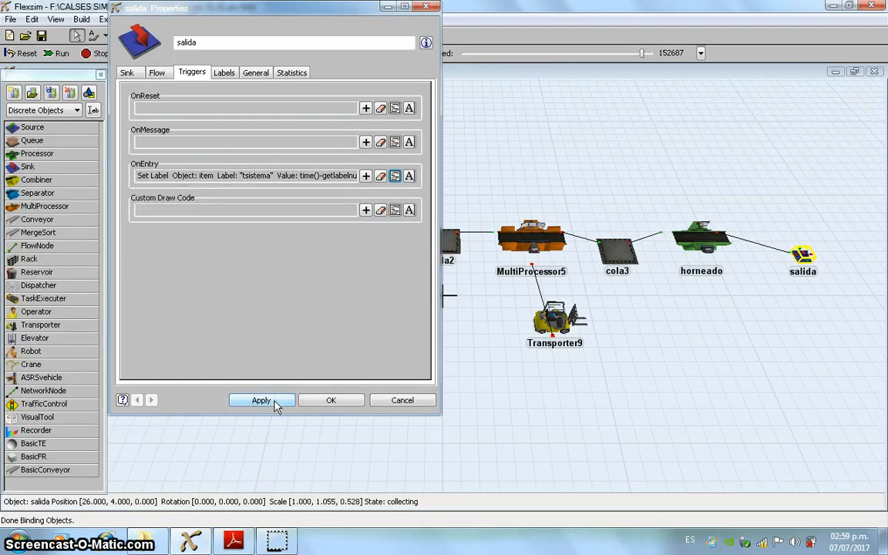
{"action": "left_click", "coordinate": [332, 402]}
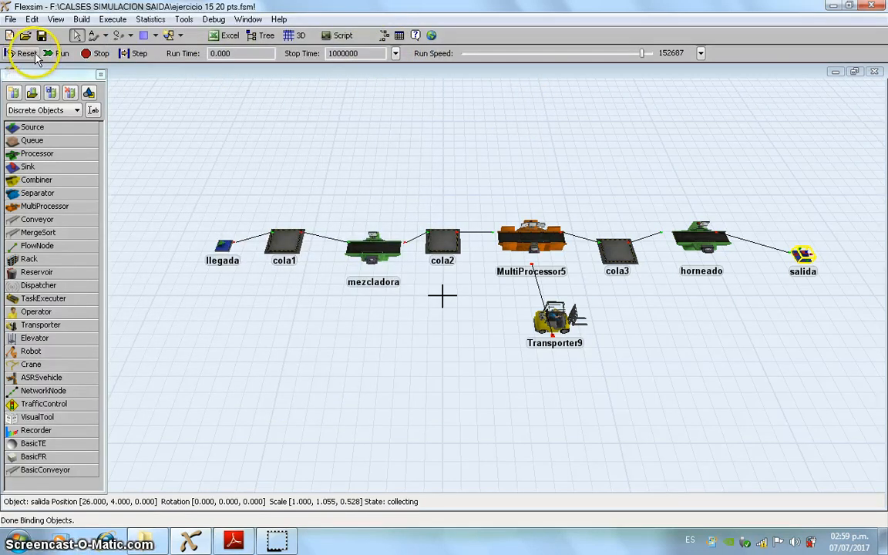
Step: Run the simulation to the stop time of 1000000 and examine the system times recorded in the tiempo global table
{"action": "left_click", "coordinate": [58, 56]}
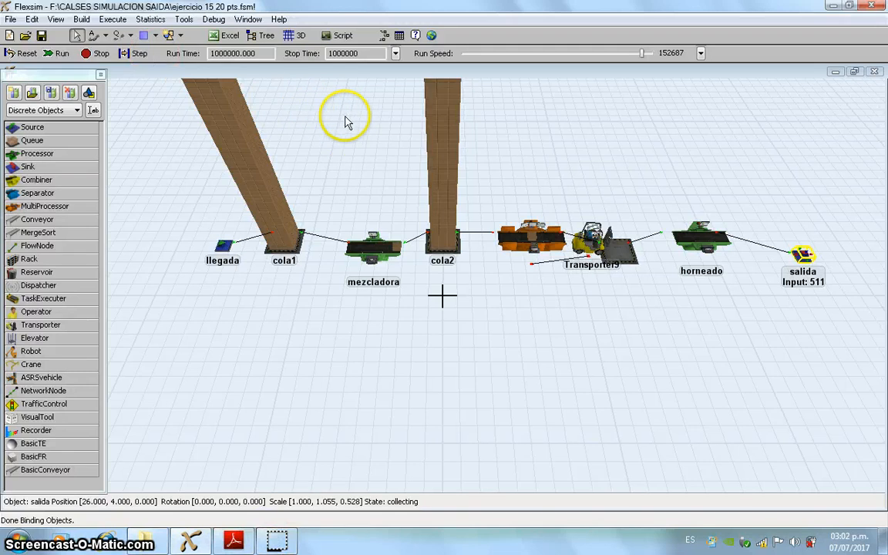
{"action": "left_click", "coordinate": [185, 19]}
{"action": "mouse_move", "coordinate": [254, 35]}
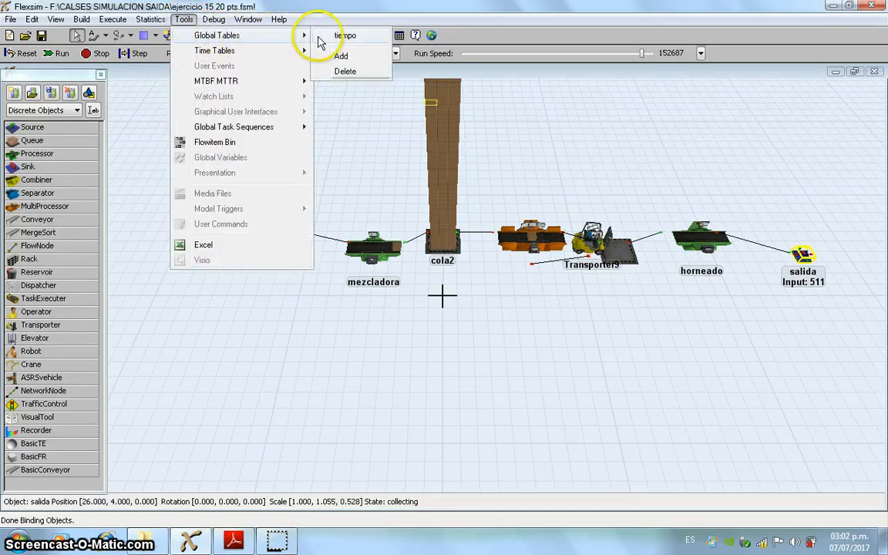
{"action": "left_click", "coordinate": [331, 36]}
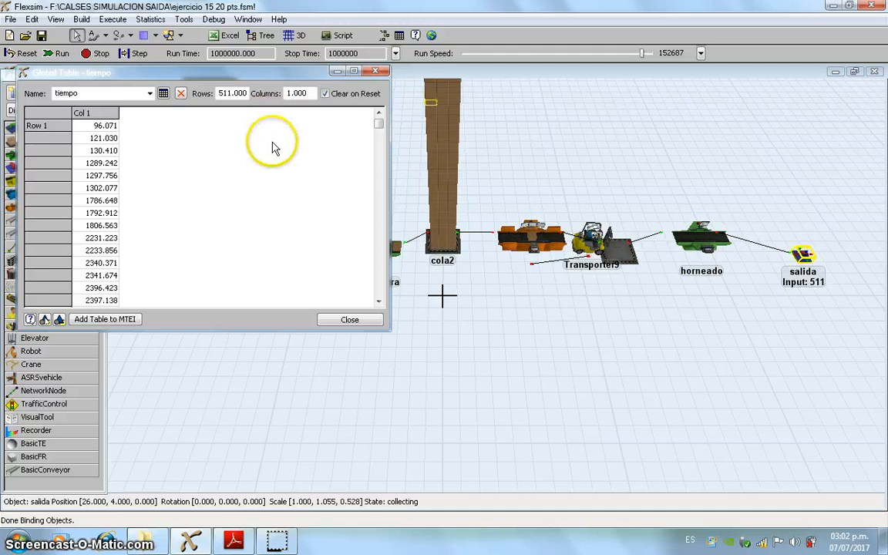
Step: Close the tiempo table, set the Excel single table export to send global table tiempo to sheet Hoja1, and run the export
{"action": "left_click", "coordinate": [377, 72]}
{"action": "left_click", "coordinate": [229, 37]}
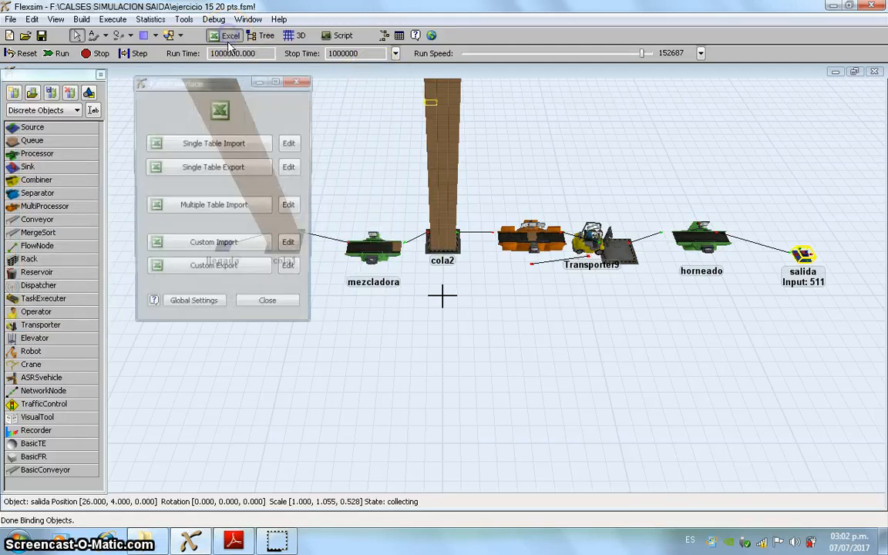
{"action": "left_click", "coordinate": [291, 168]}
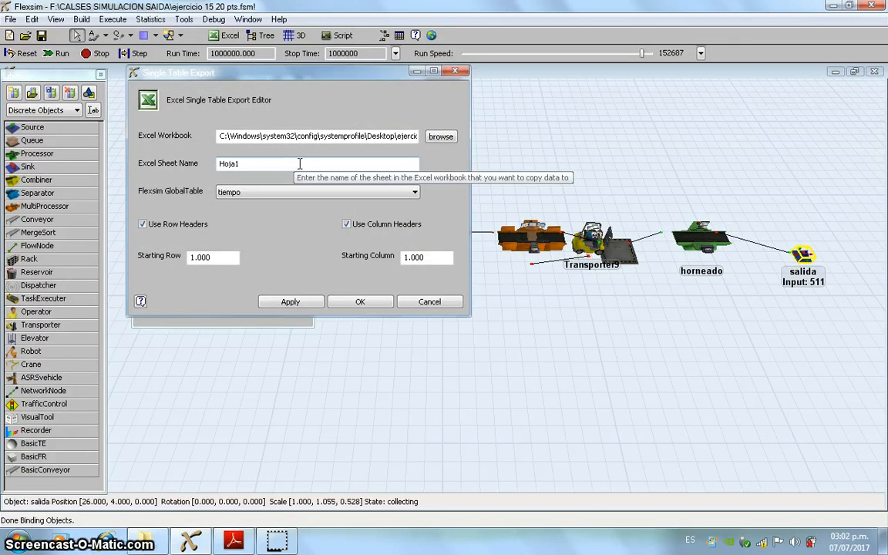
{"action": "left_click", "coordinate": [302, 162]}
{"action": "left_click", "coordinate": [218, 134]}
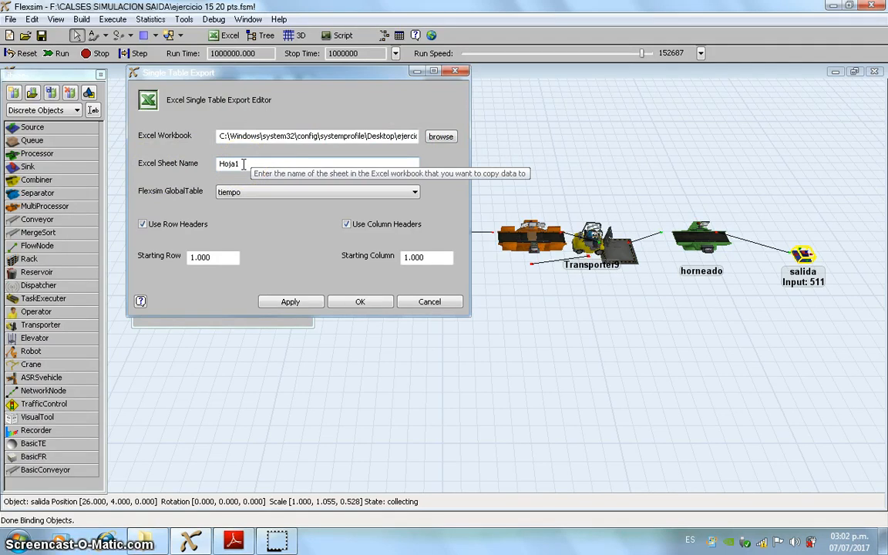
{"action": "left_click", "coordinate": [333, 191]}
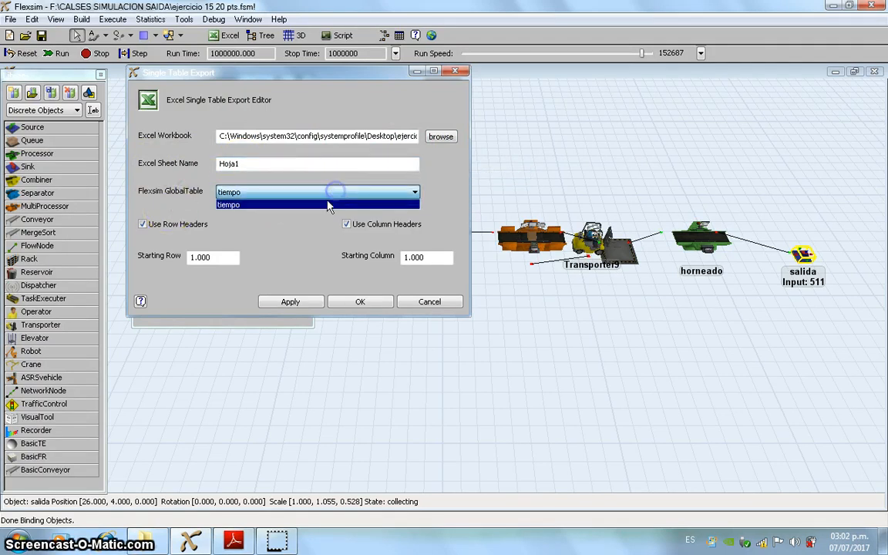
{"action": "left_click", "coordinate": [253, 206]}
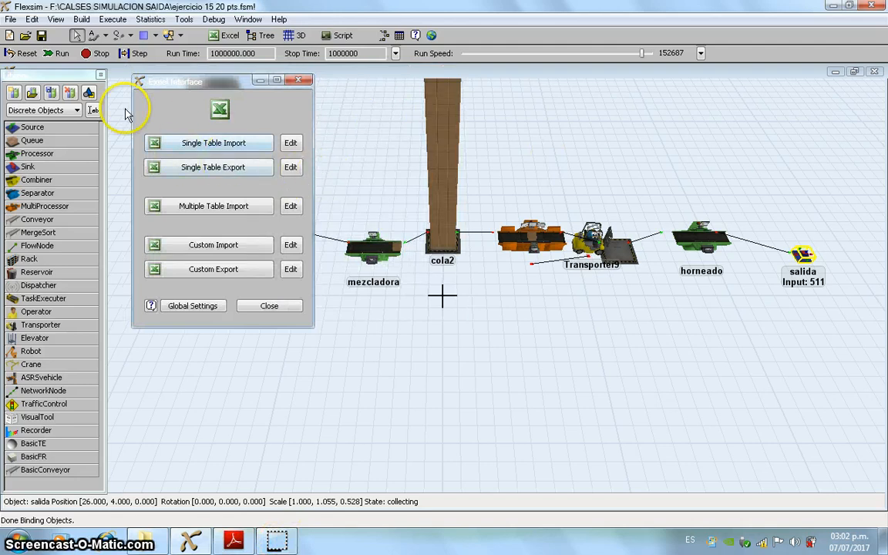
{"action": "left_click", "coordinate": [237, 172]}
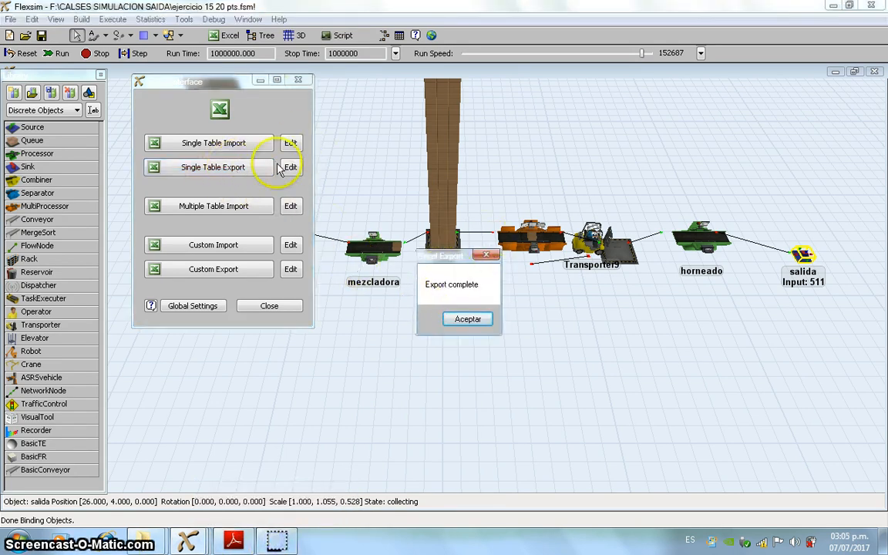
{"action": "left_click", "coordinate": [468, 320]}
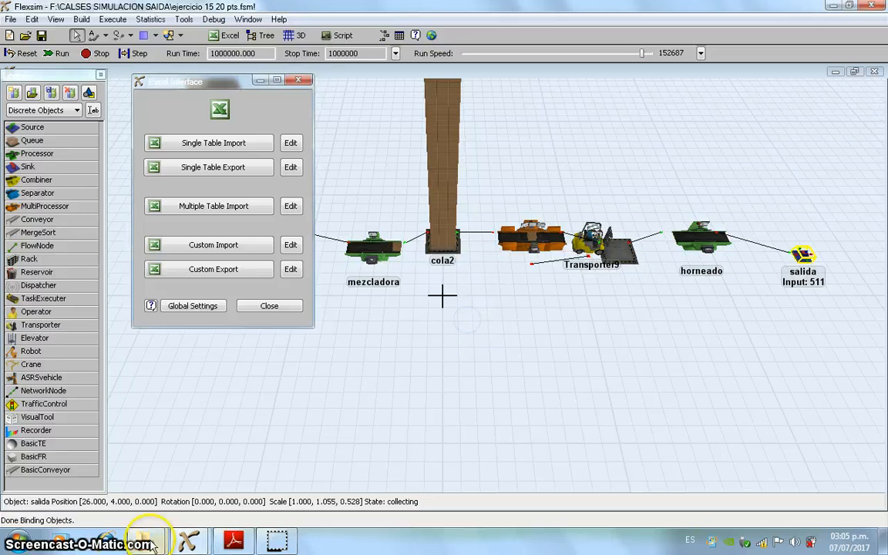
Step: Open ejercicio15.xlsx from the Escritorio folder in Excel and review the exported times in column B and the promedio cell
{"action": "mouse_move", "coordinate": [144, 539]}
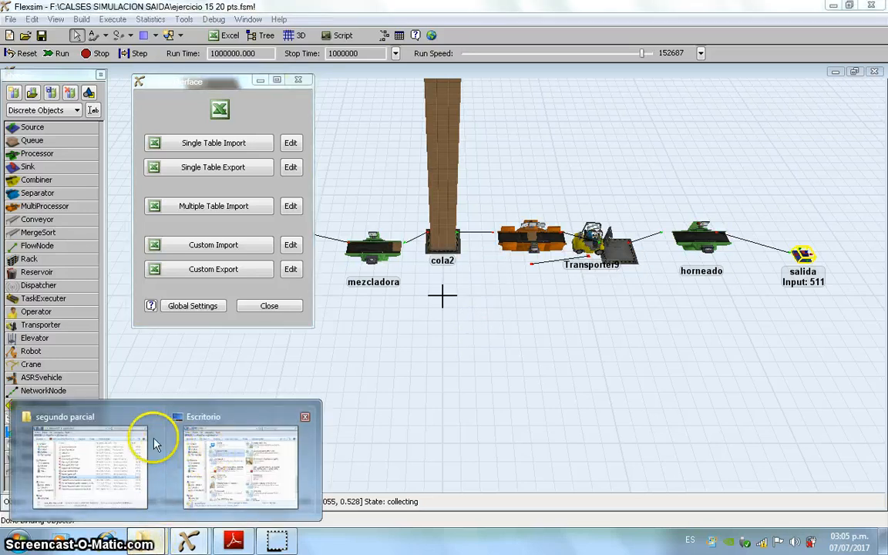
{"action": "left_click", "coordinate": [238, 450]}
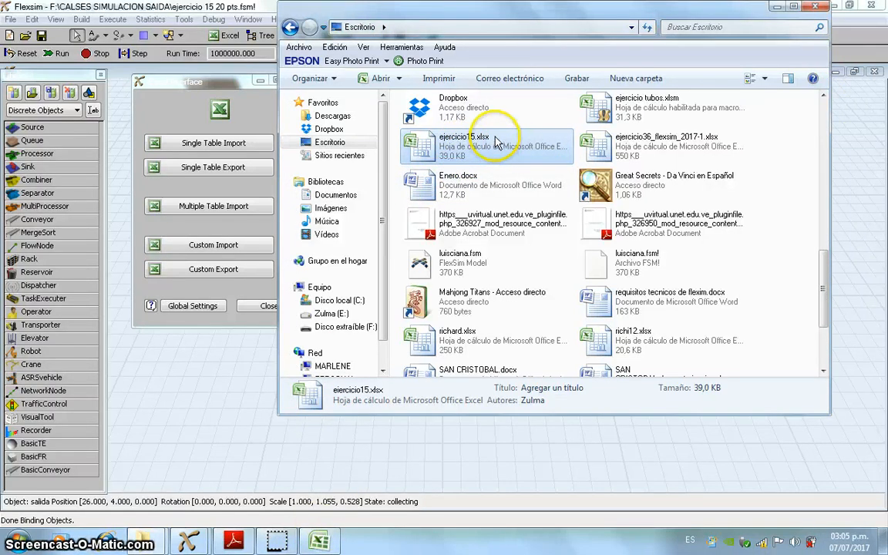
{"action": "left_click", "coordinate": [329, 539]}
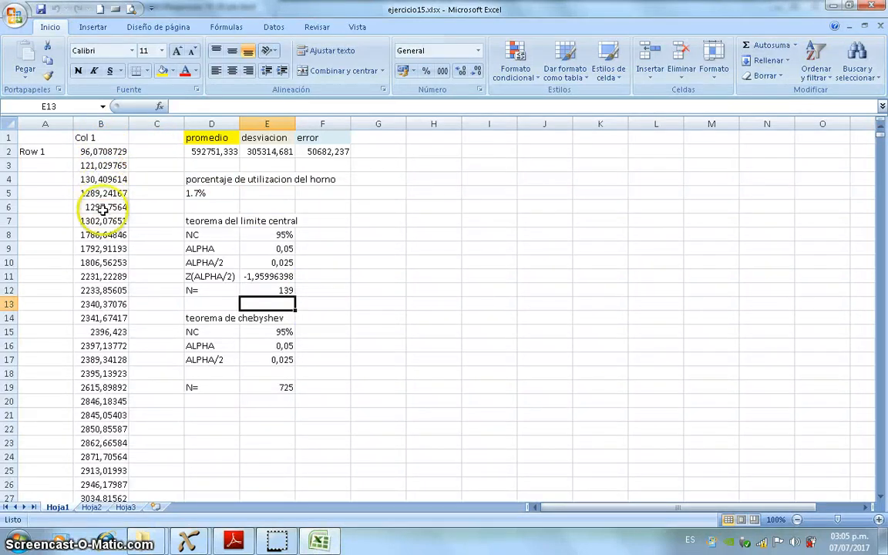
{"action": "scroll", "coordinate": [104, 208], "scroll_direction": "down", "scroll_amount": 4}
{"action": "scroll", "coordinate": [103, 208], "scroll_direction": "down", "scroll_amount": 14}
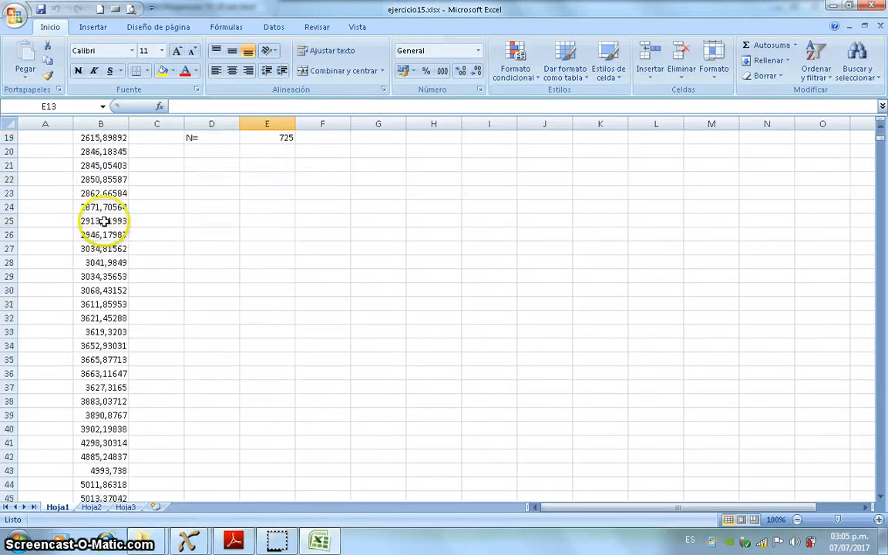
{"action": "scroll", "coordinate": [106, 263], "scroll_direction": "down", "scroll_amount": 2}
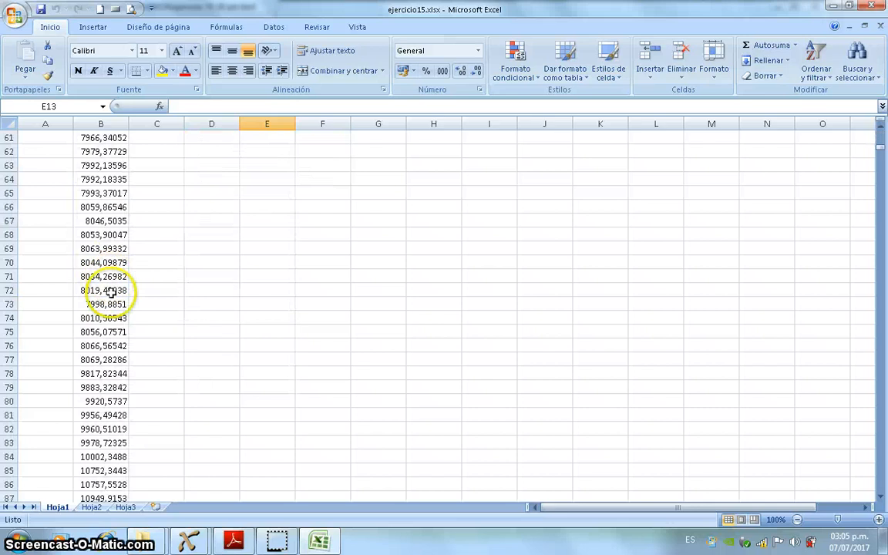
{"action": "scroll", "coordinate": [113, 291], "scroll_direction": "up", "scroll_amount": 20}
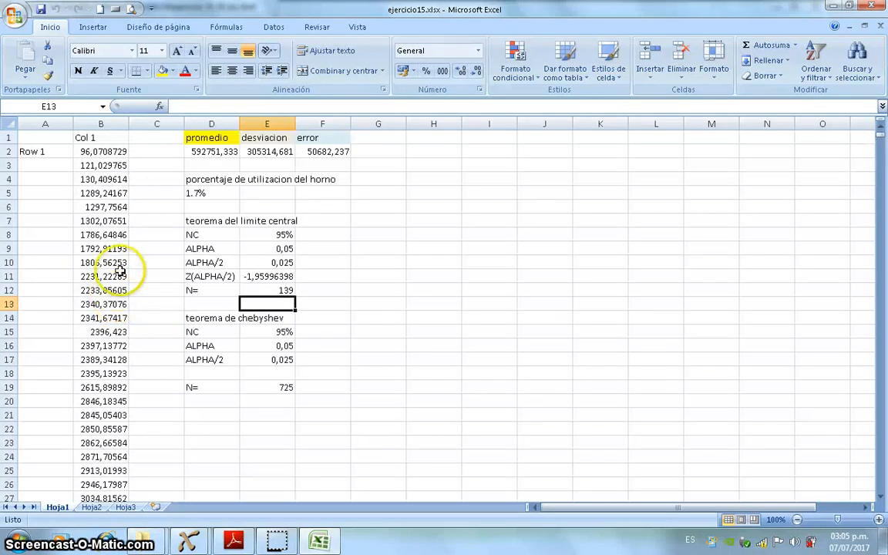
{"action": "left_click", "coordinate": [204, 152]}
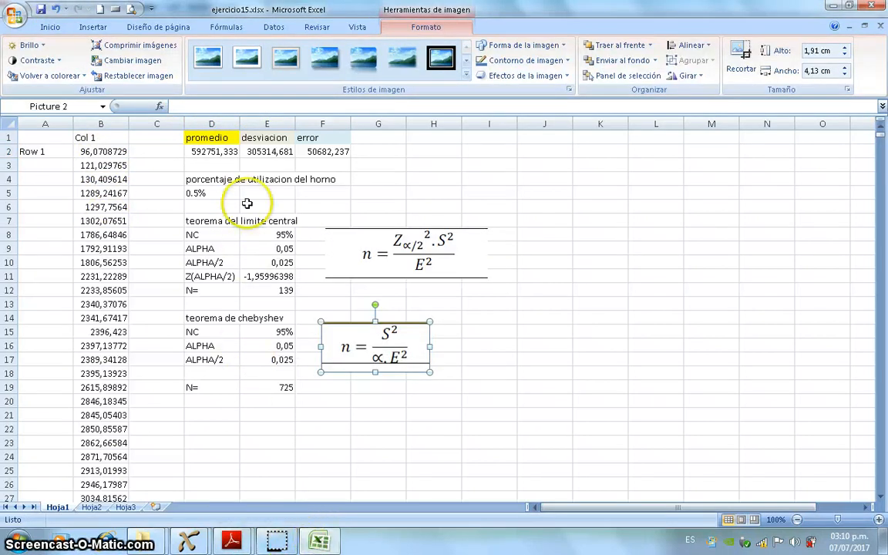
Step: Switch to the Flexsim model to check the horneado oven's processing percentage, and return to the Excel workbook
{"action": "mouse_move", "coordinate": [196, 546]}
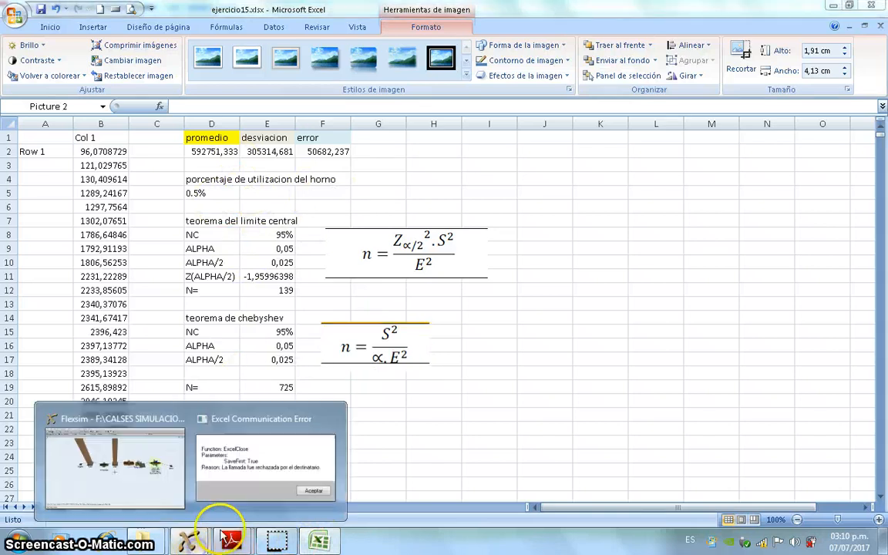
{"action": "left_click", "coordinate": [154, 451]}
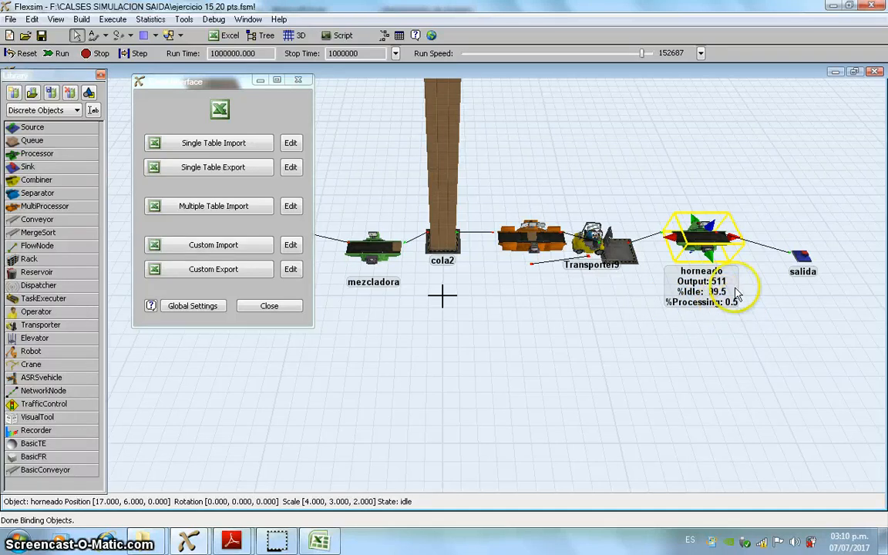
{"action": "left_click", "coordinate": [319, 541]}
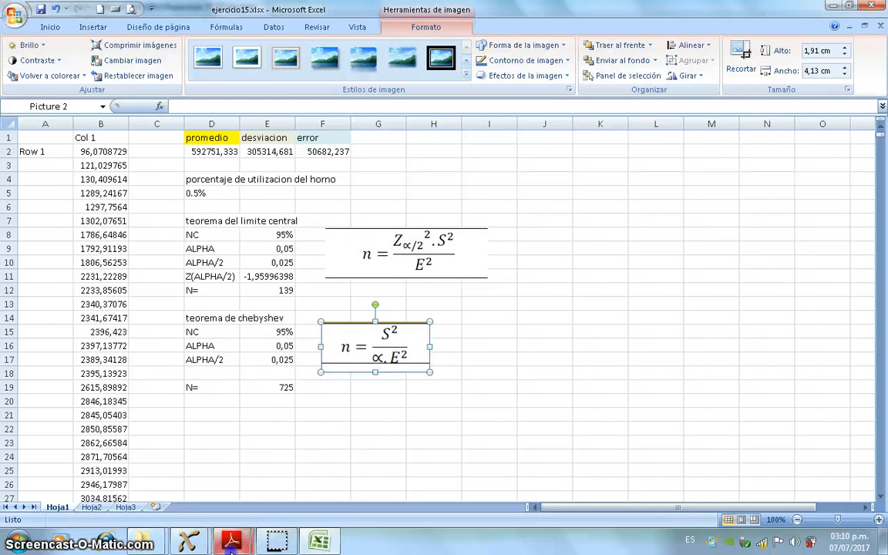
Step: Read the exercise 15 statement in Guia_Sim_Flexsim.pdf, and return to Excel to inspect the error formula in cell F2
{"action": "mouse_move", "coordinate": [231, 541]}
{"action": "left_click", "coordinate": [215, 440]}
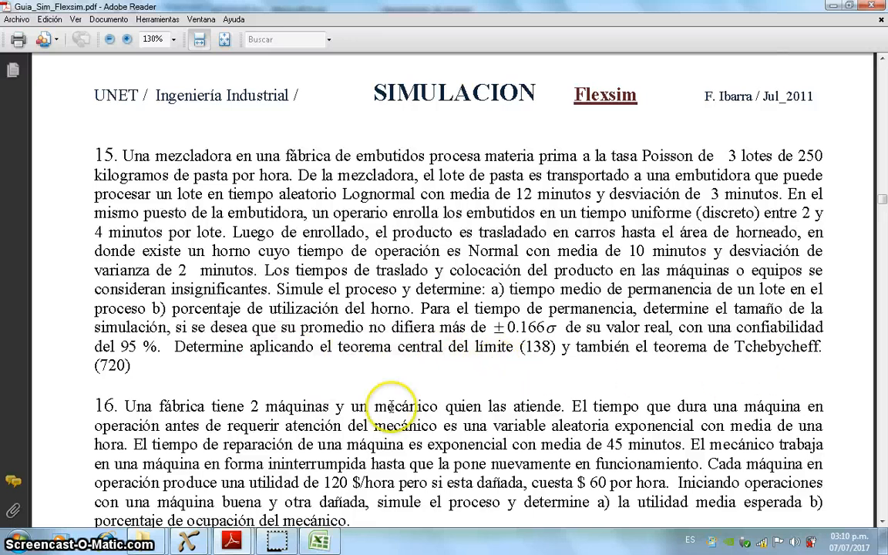
{"action": "left_click", "coordinate": [319, 541]}
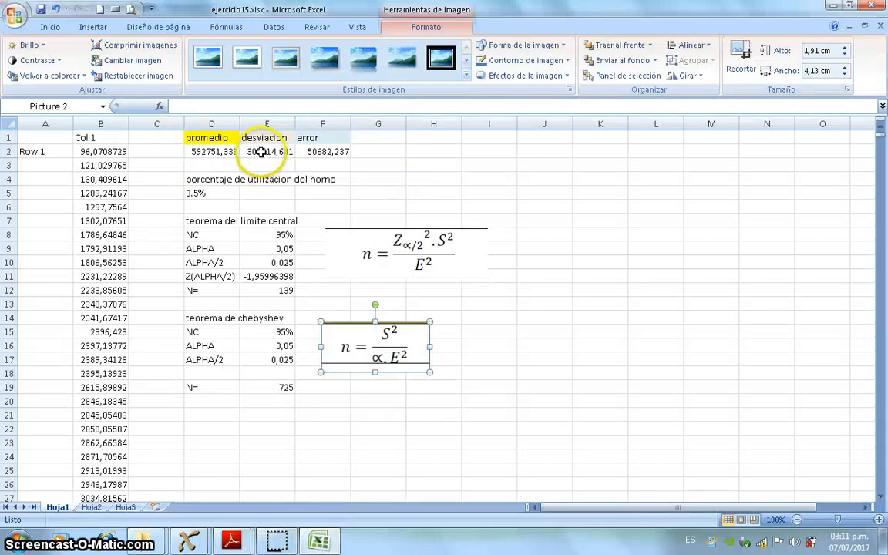
{"action": "left_click", "coordinate": [329, 151]}
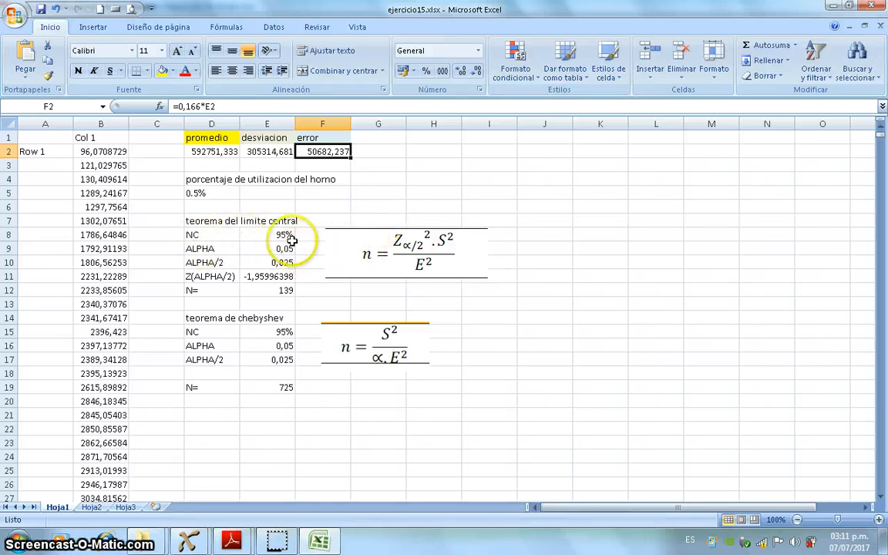
Step: Compare the central limit and Chebyshev equation images with the sample size formulas in cells E12 and E19
{"action": "left_click", "coordinate": [404, 243]}
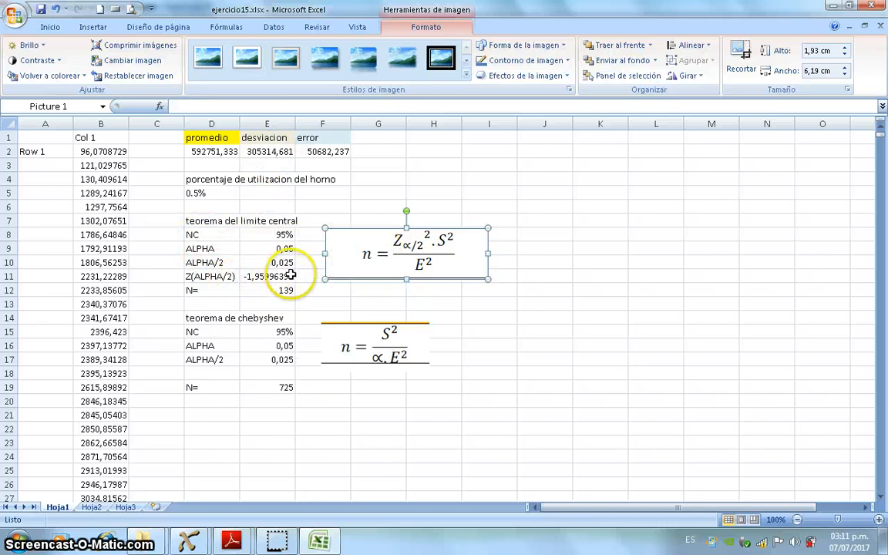
{"action": "left_click", "coordinate": [275, 291]}
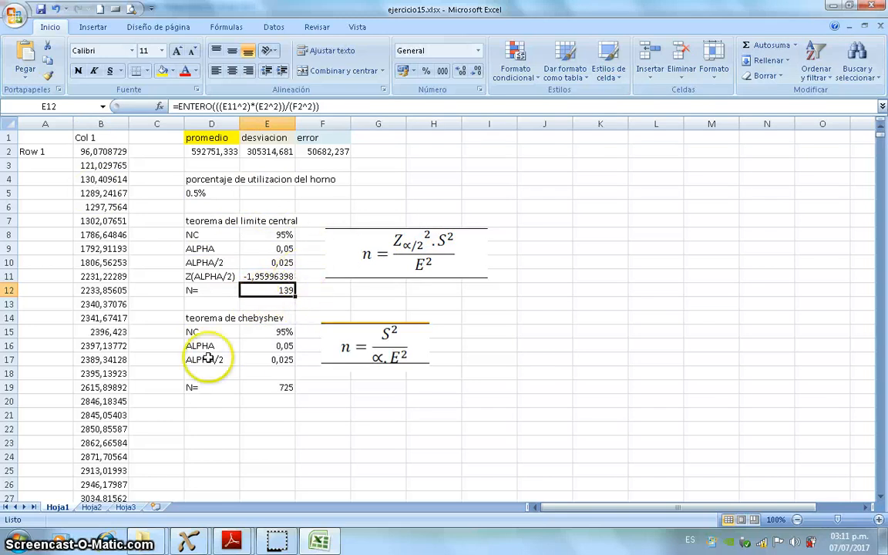
{"action": "left_click", "coordinate": [358, 338]}
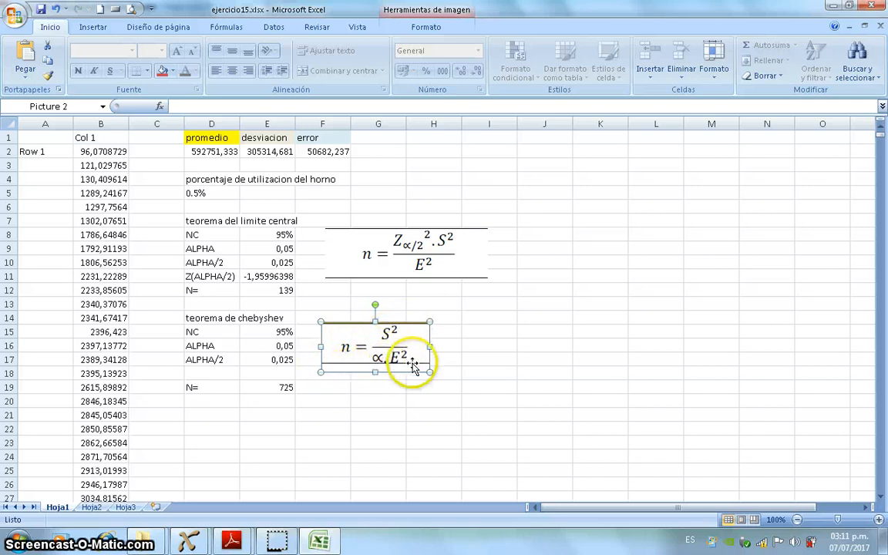
{"action": "left_click", "coordinate": [204, 360]}
{"action": "left_click", "coordinate": [212, 388]}
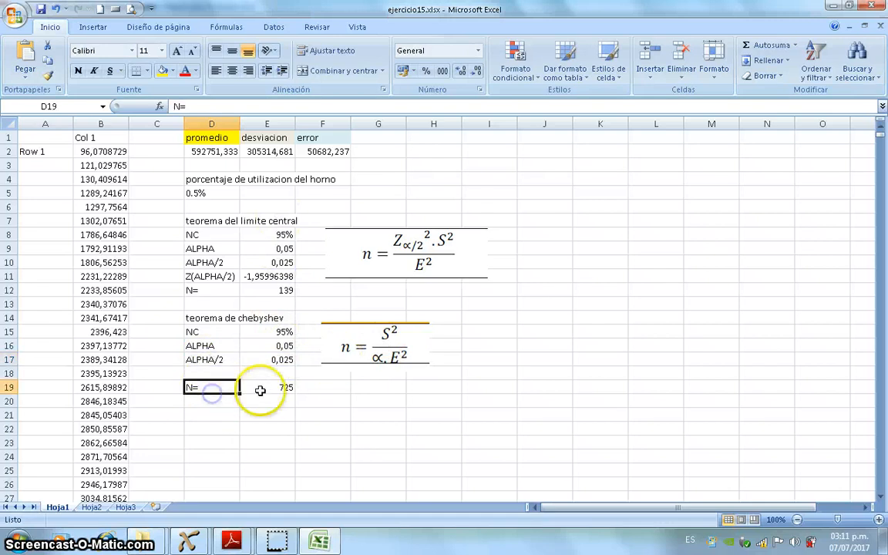
{"action": "left_click", "coordinate": [287, 389]}
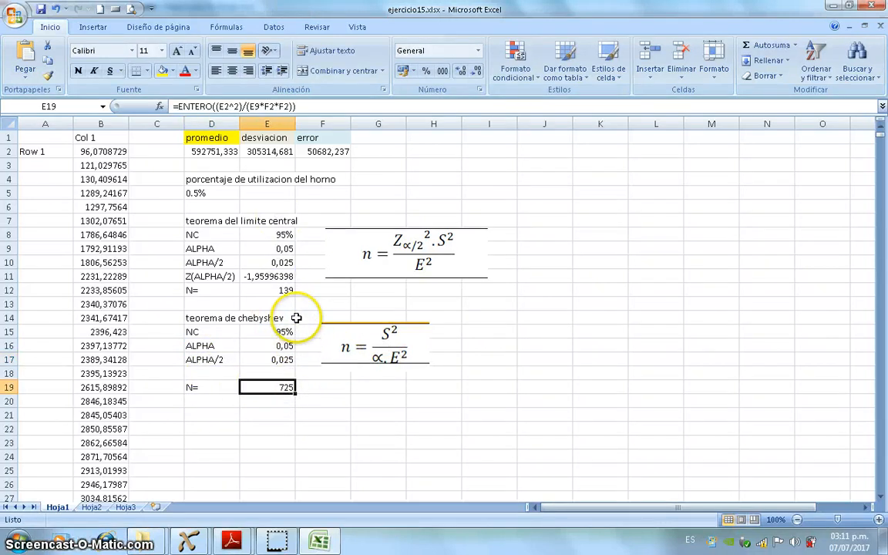